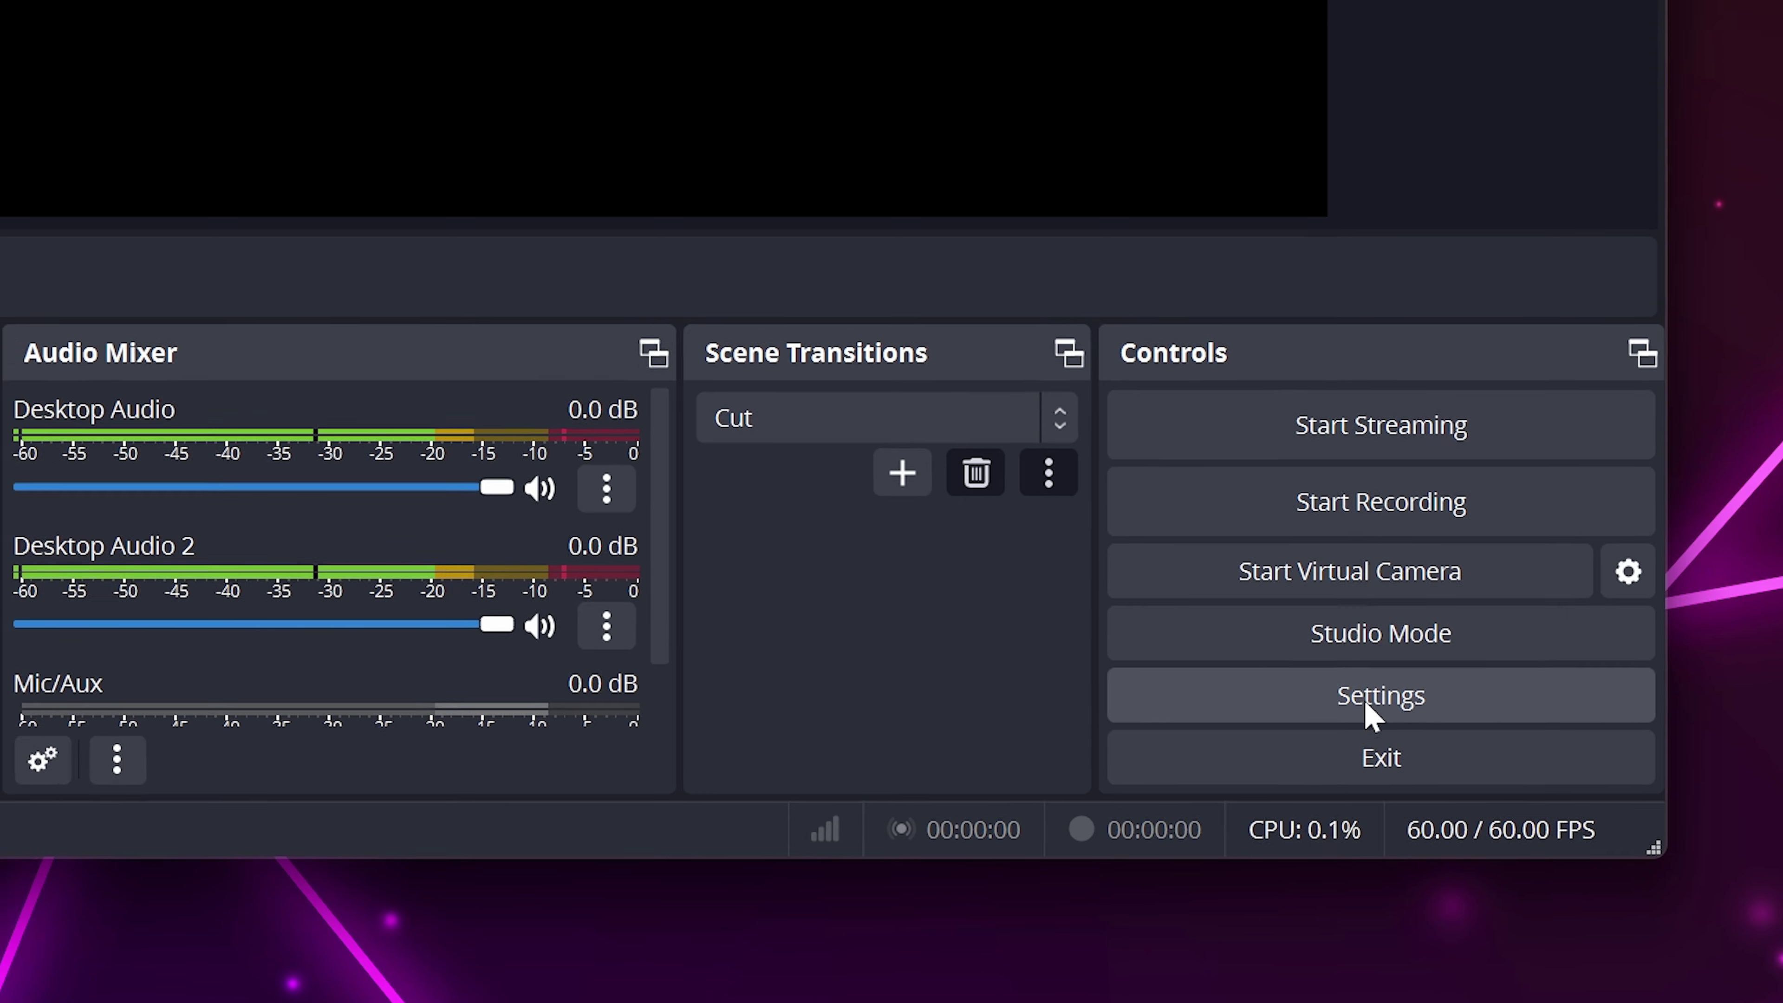
- Check that the Video settings show 1920x1080 base and output resolutions at 60 FPS
left_click(1351, 688)
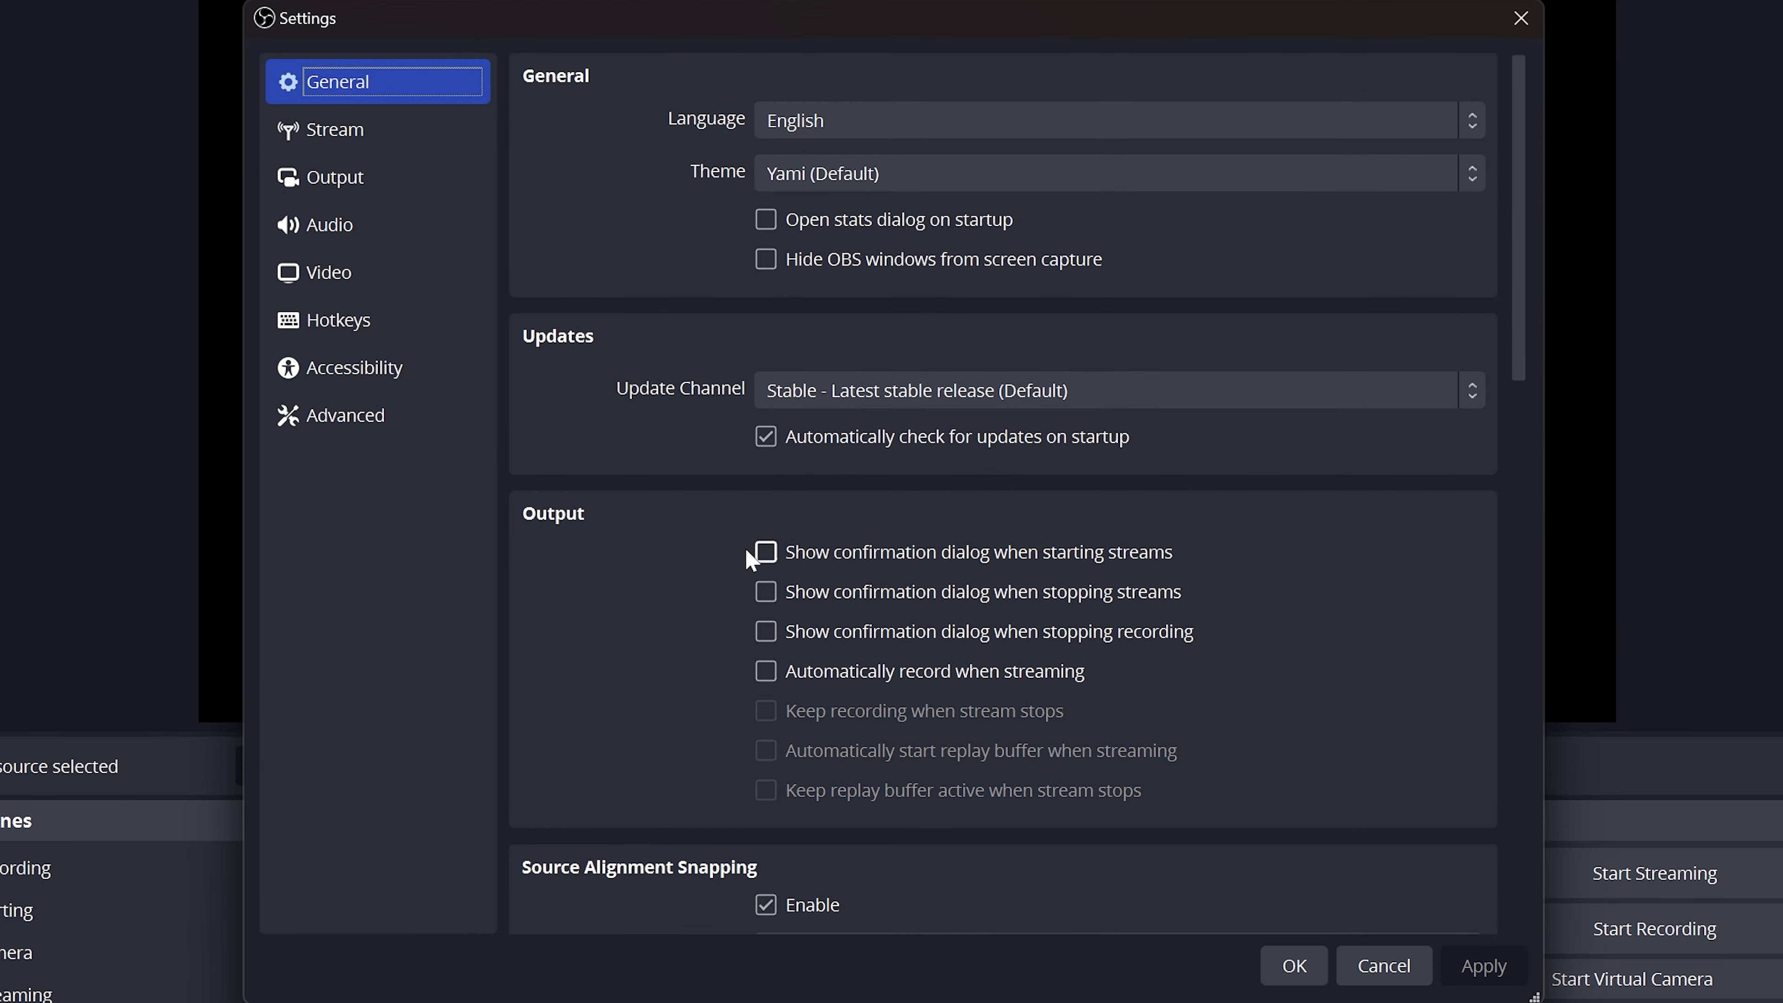
left_click(372, 281)
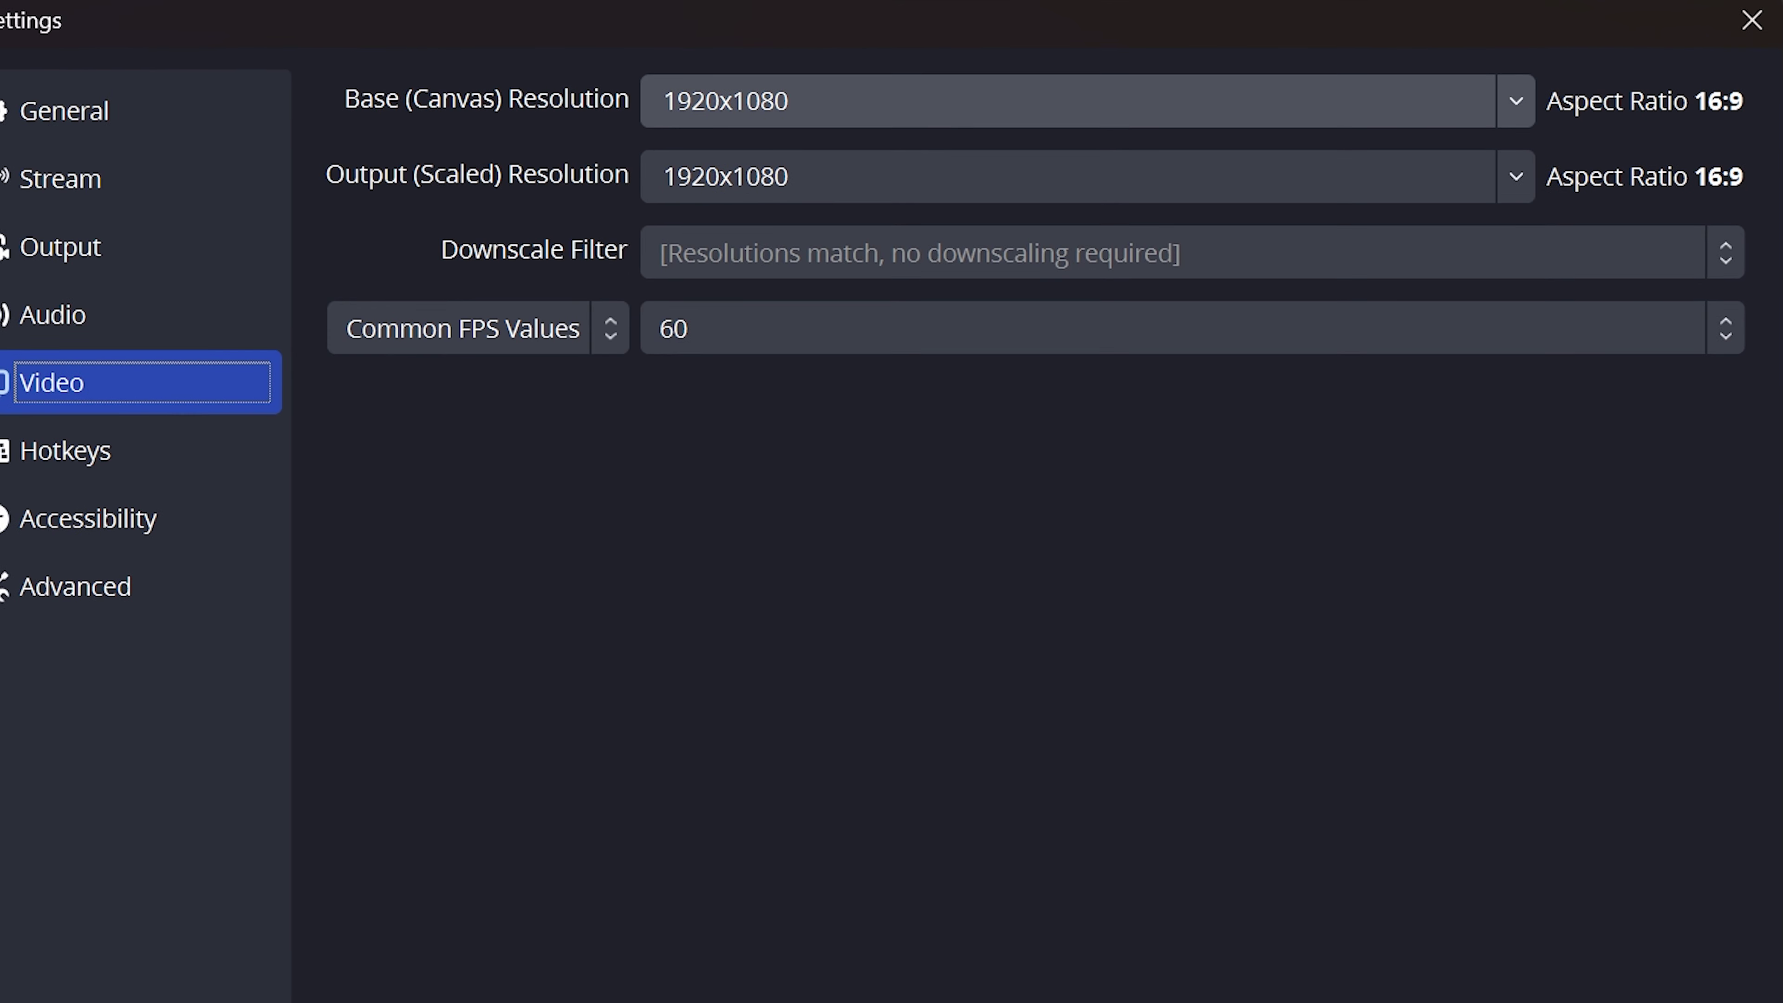
key("Tab")
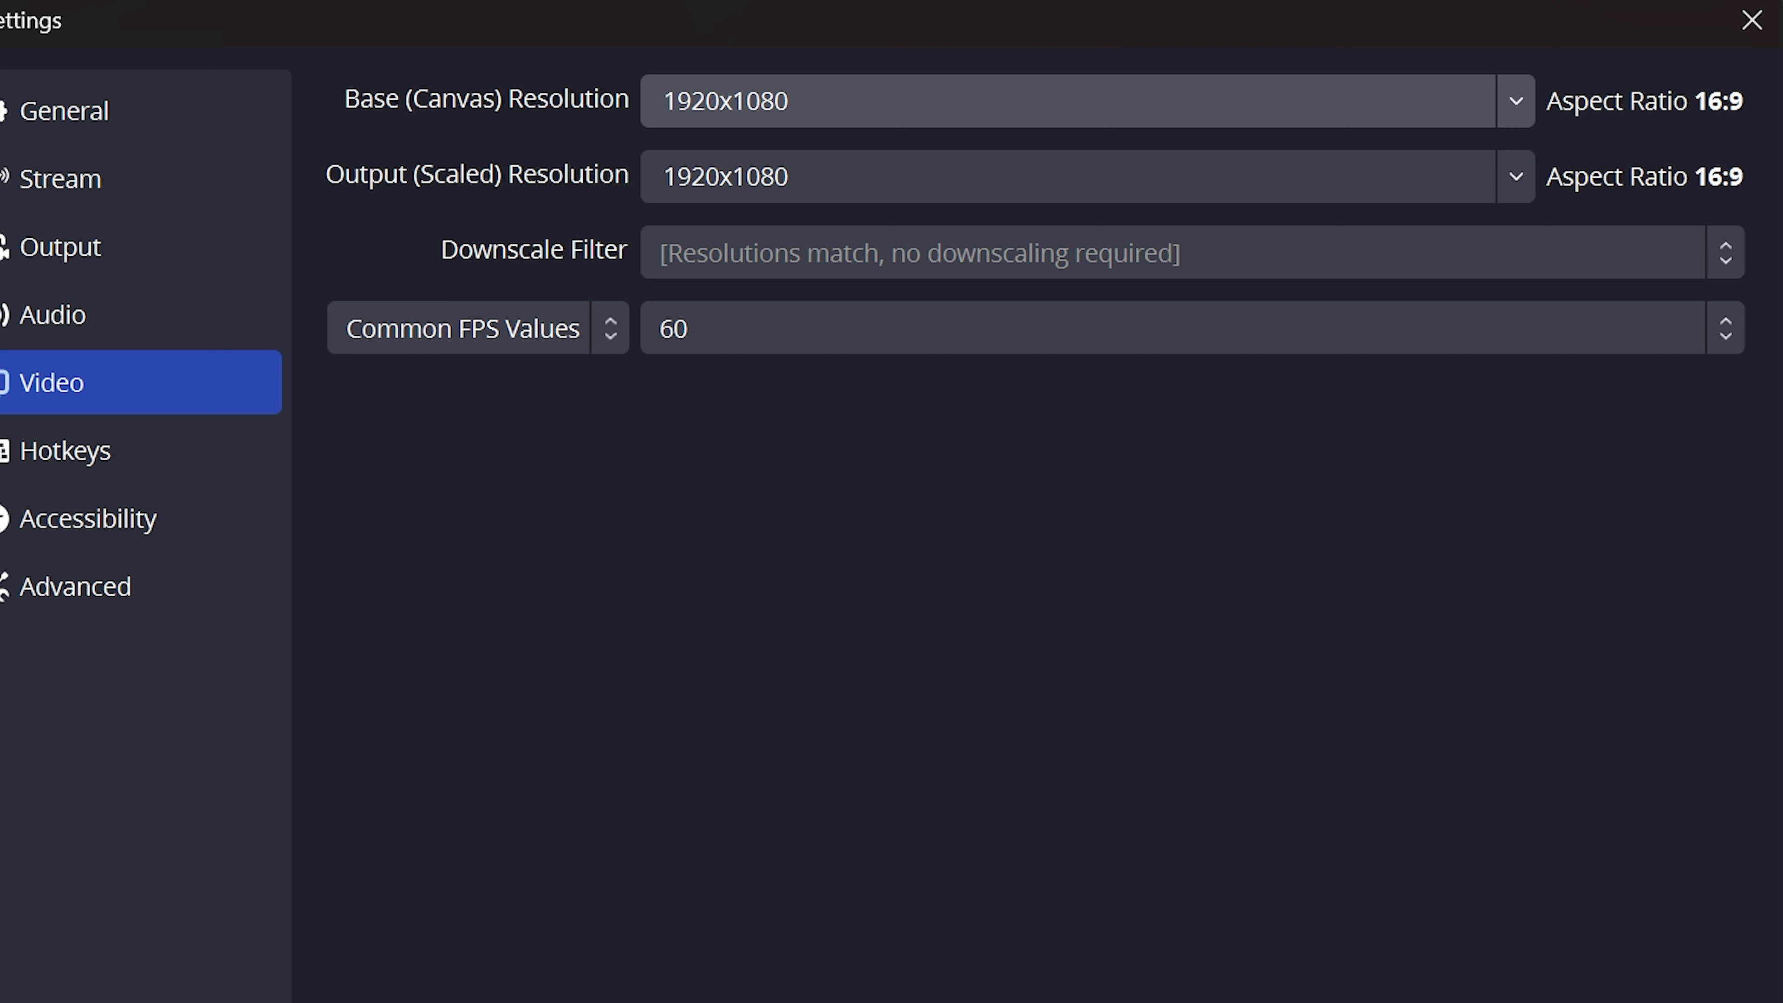
left_click(1104, 175)
key("End")
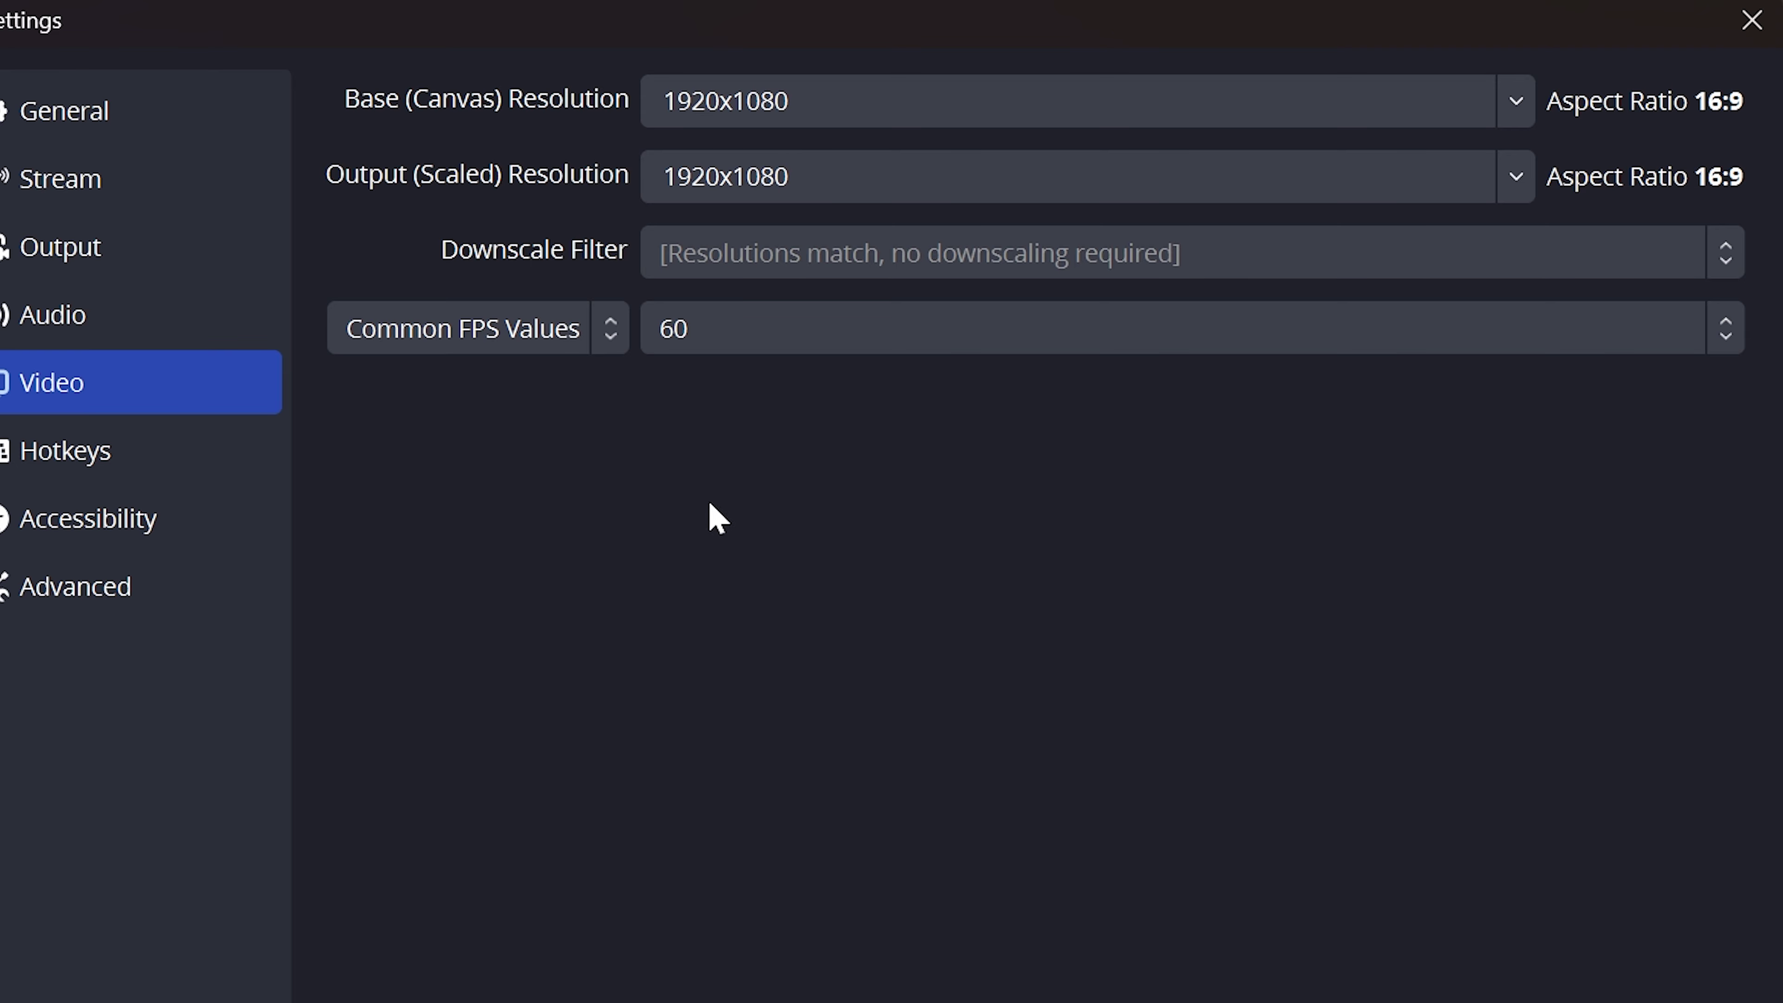
- Keep Simple output mode and set the recording path to D:/SlurpTech Video Media/Tutorial
left_click(100, 265)
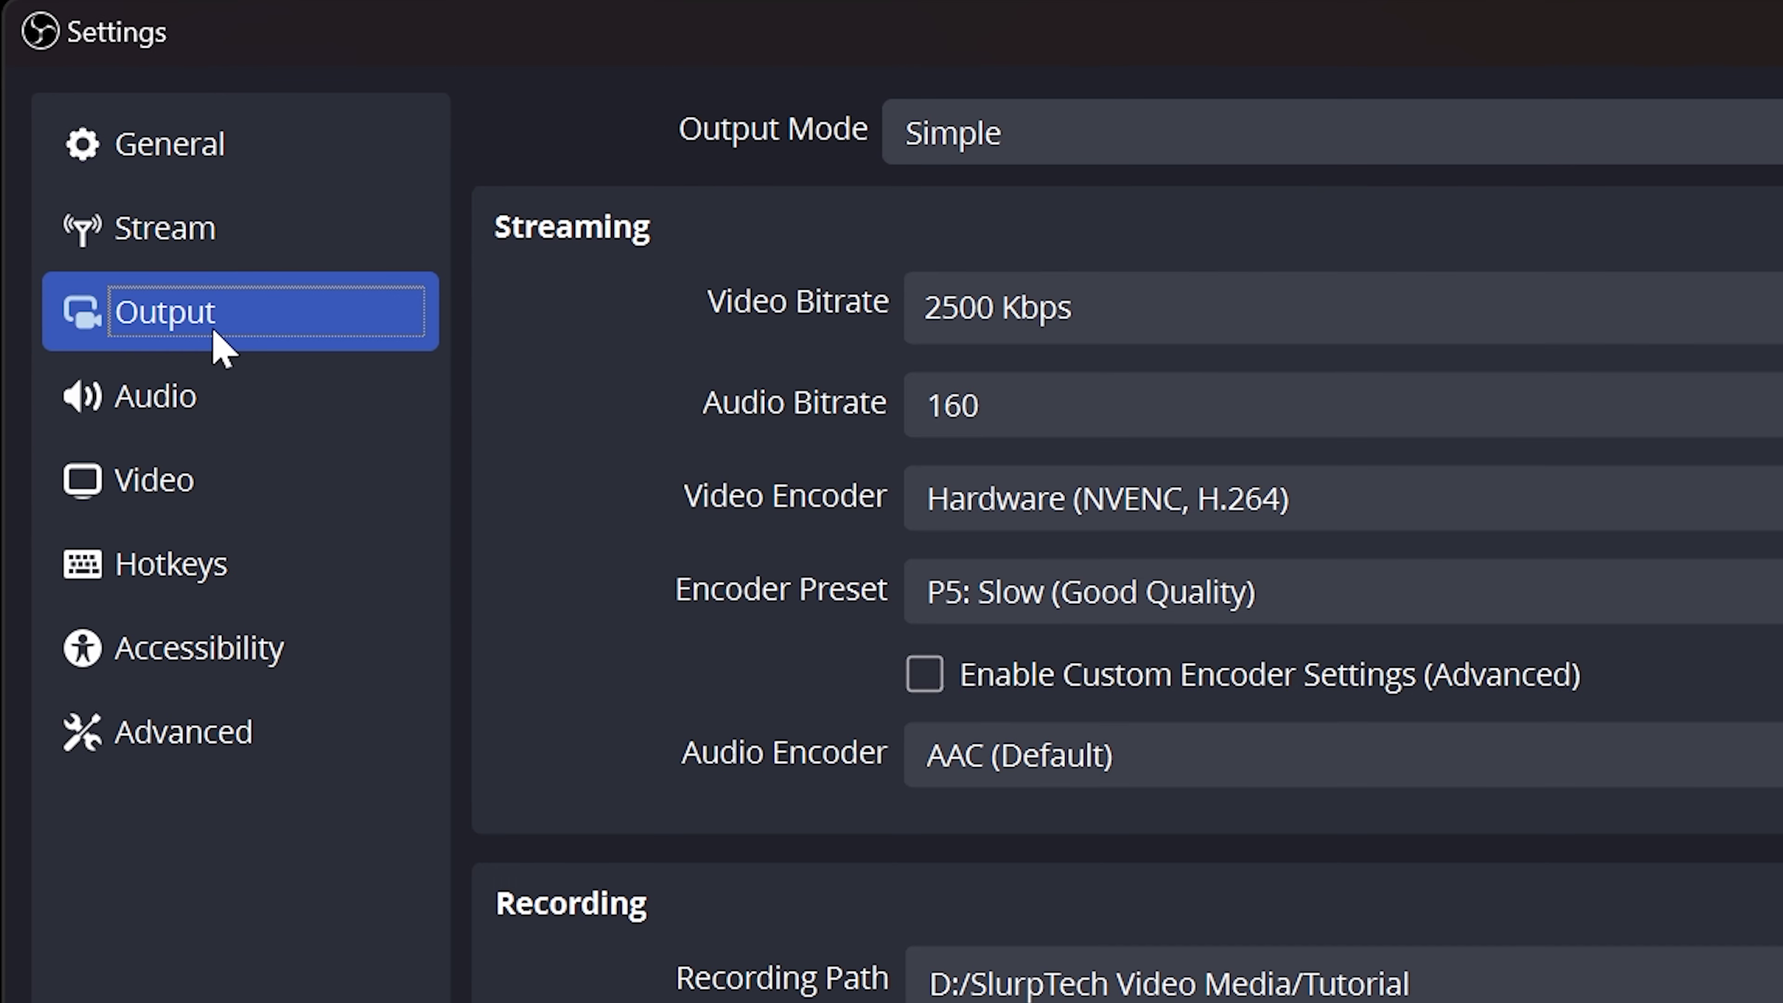
left_click(1027, 141)
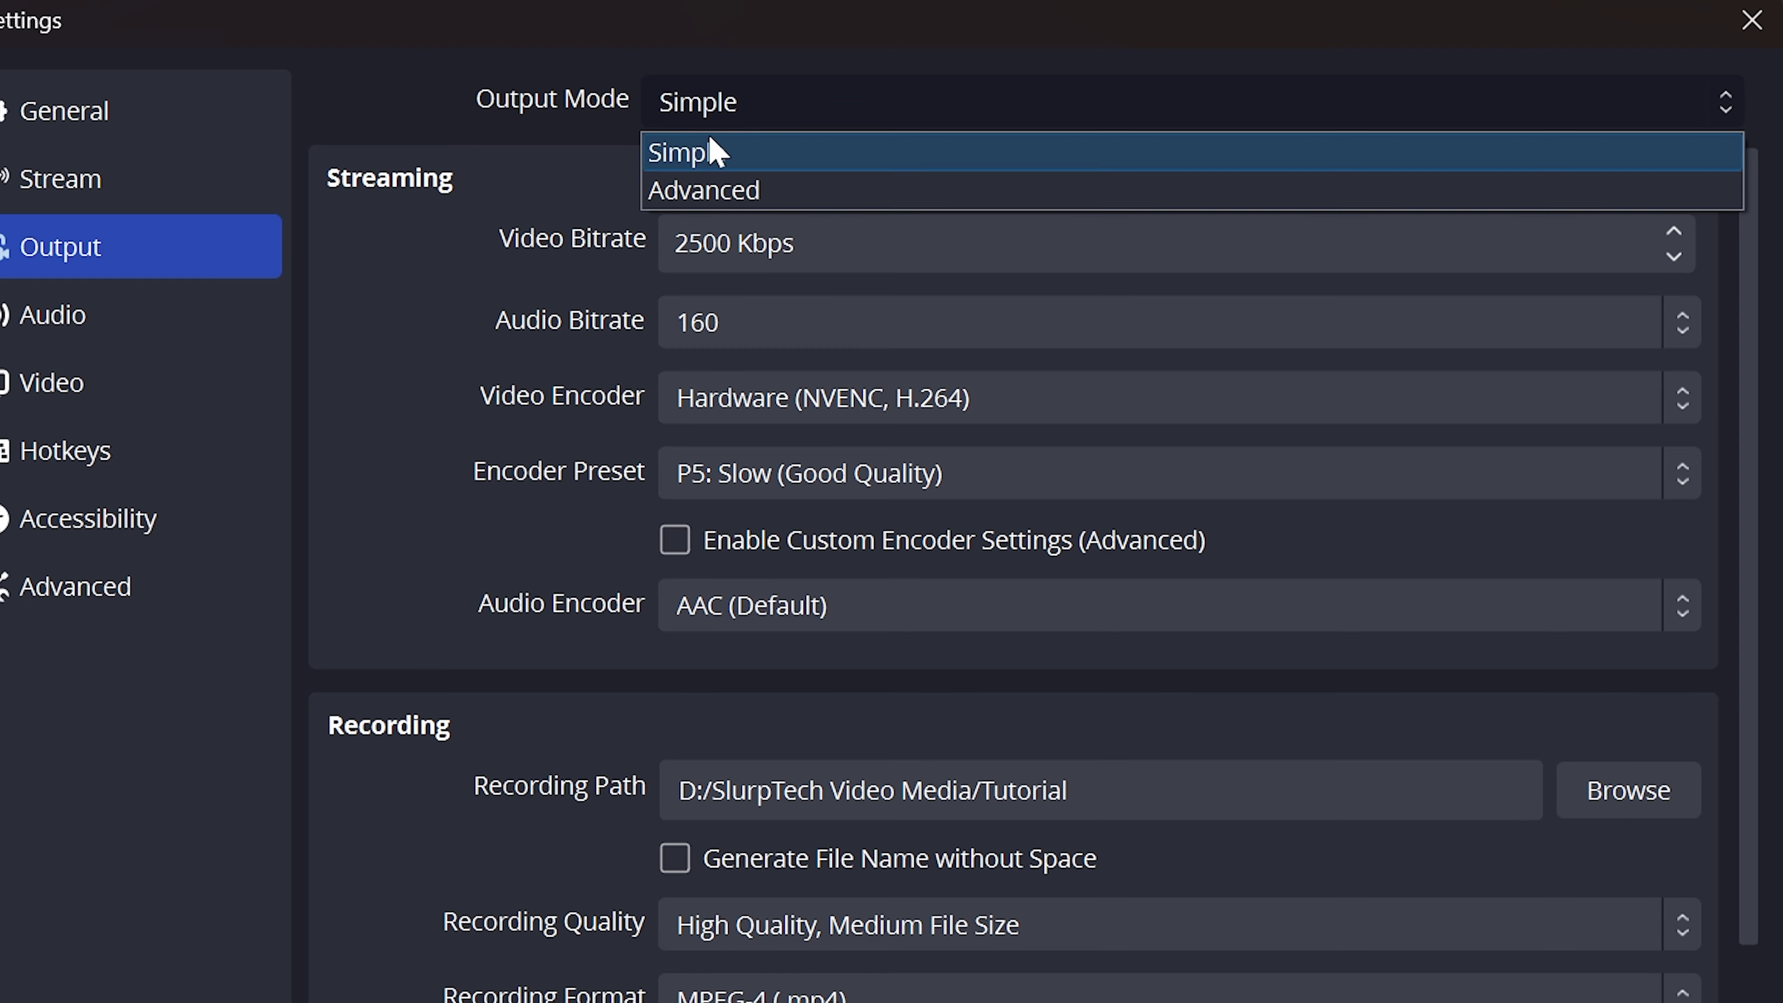
left_click(695, 161)
scroll(450, 632, "down", 4)
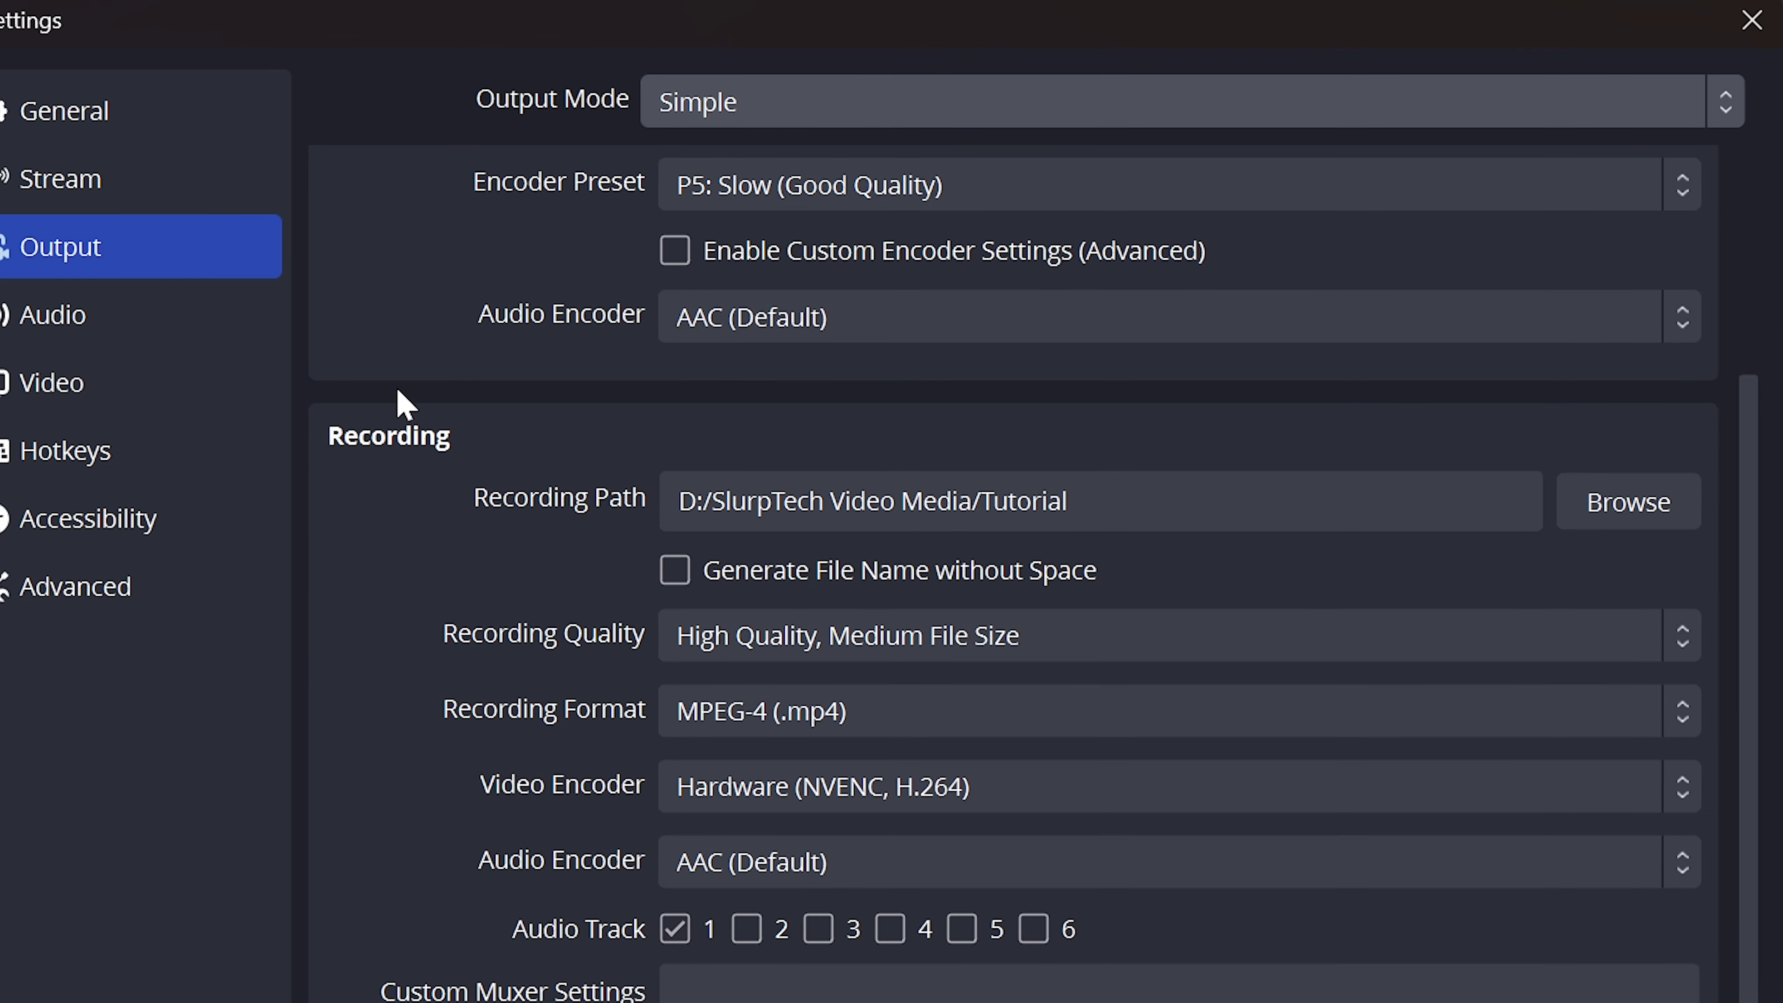
left_click(1632, 514)
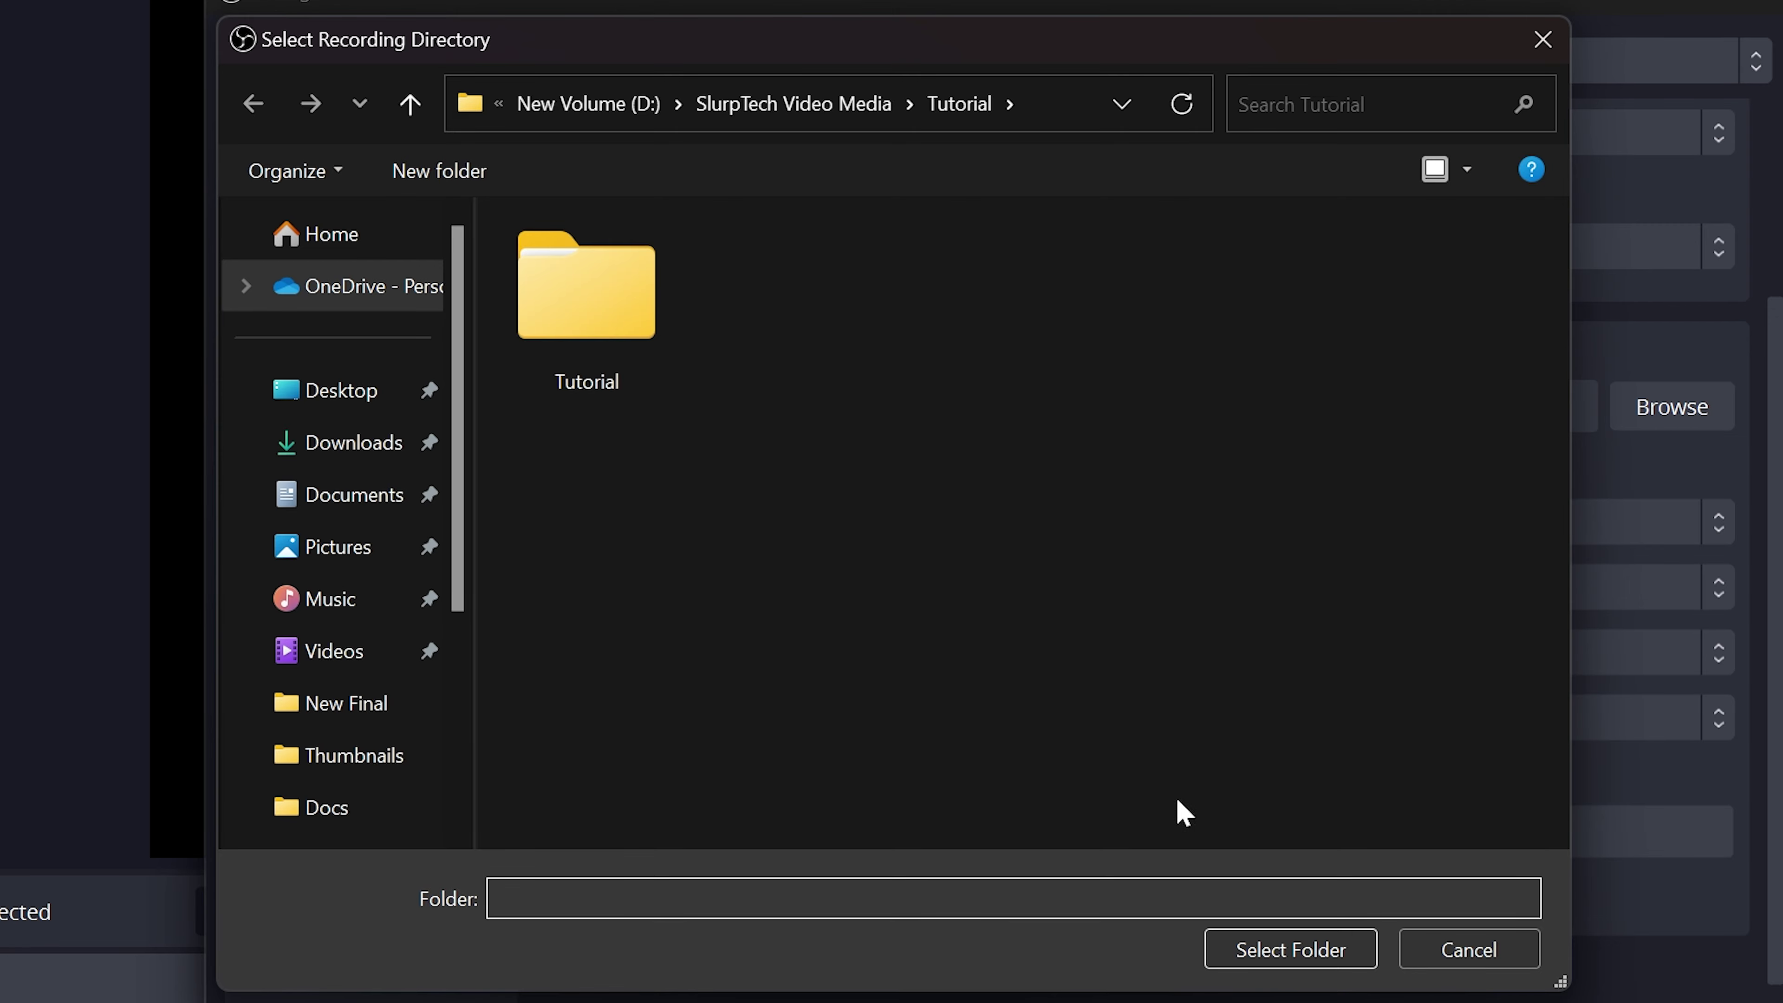
left_click(1255, 972)
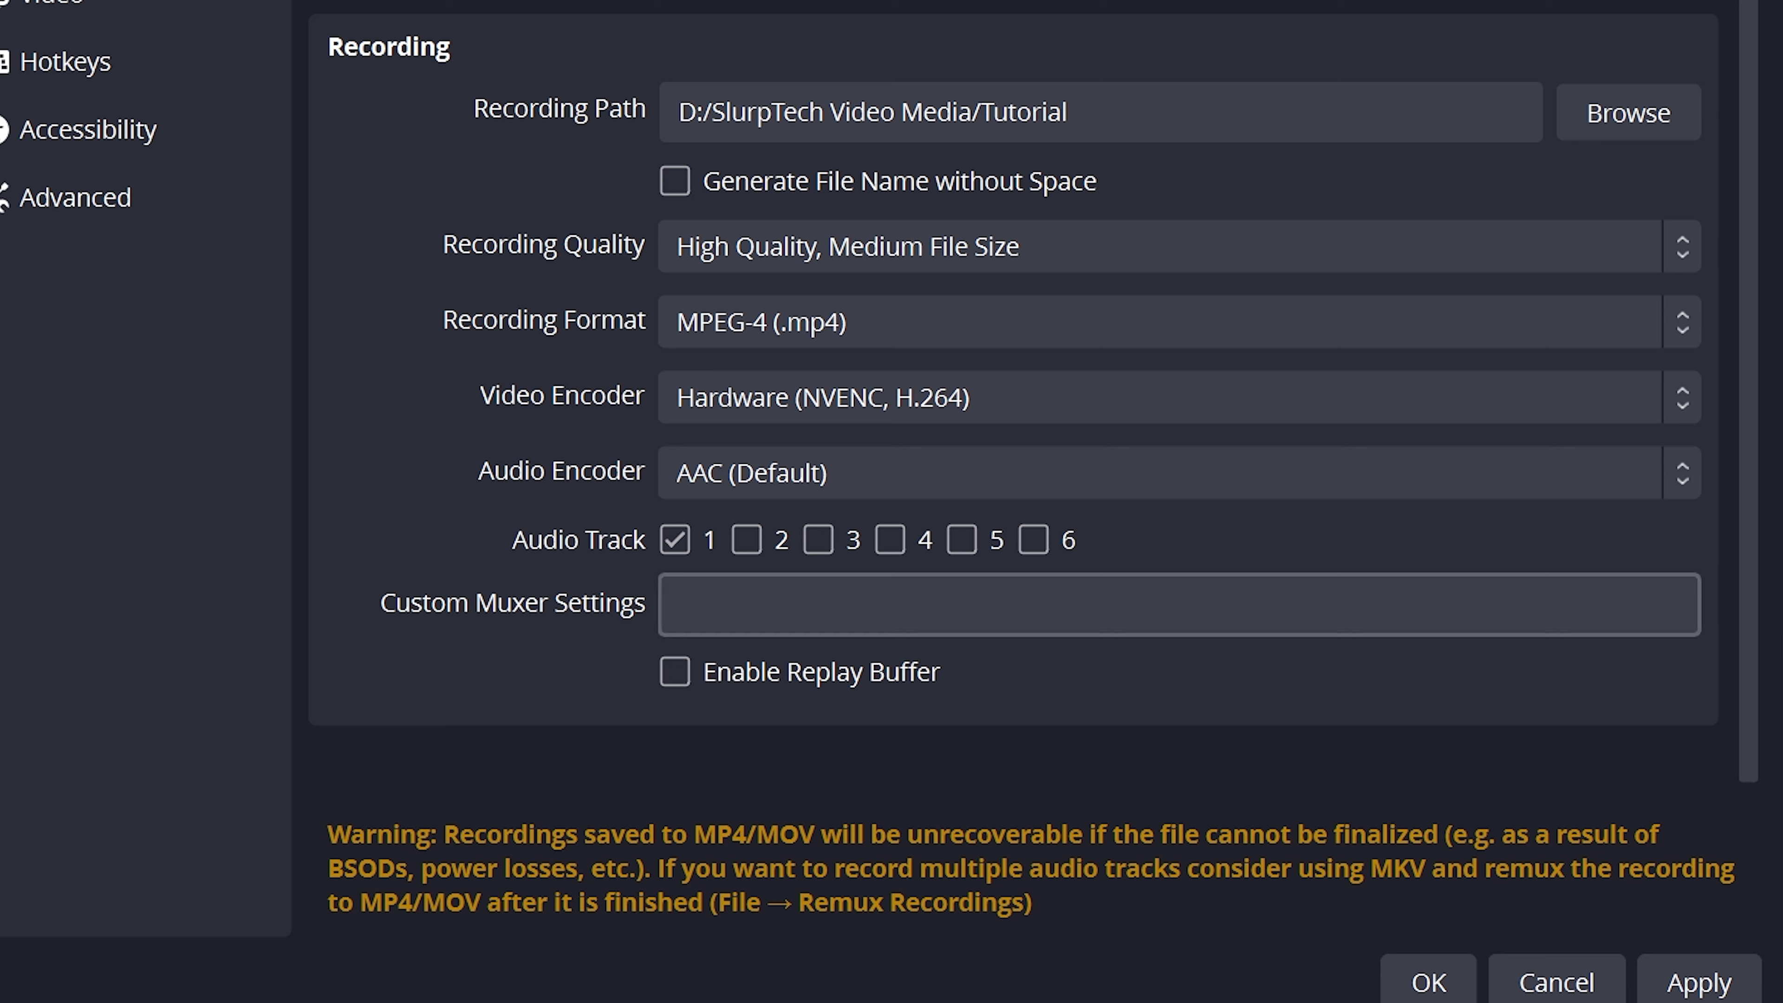
left_click(936, 247)
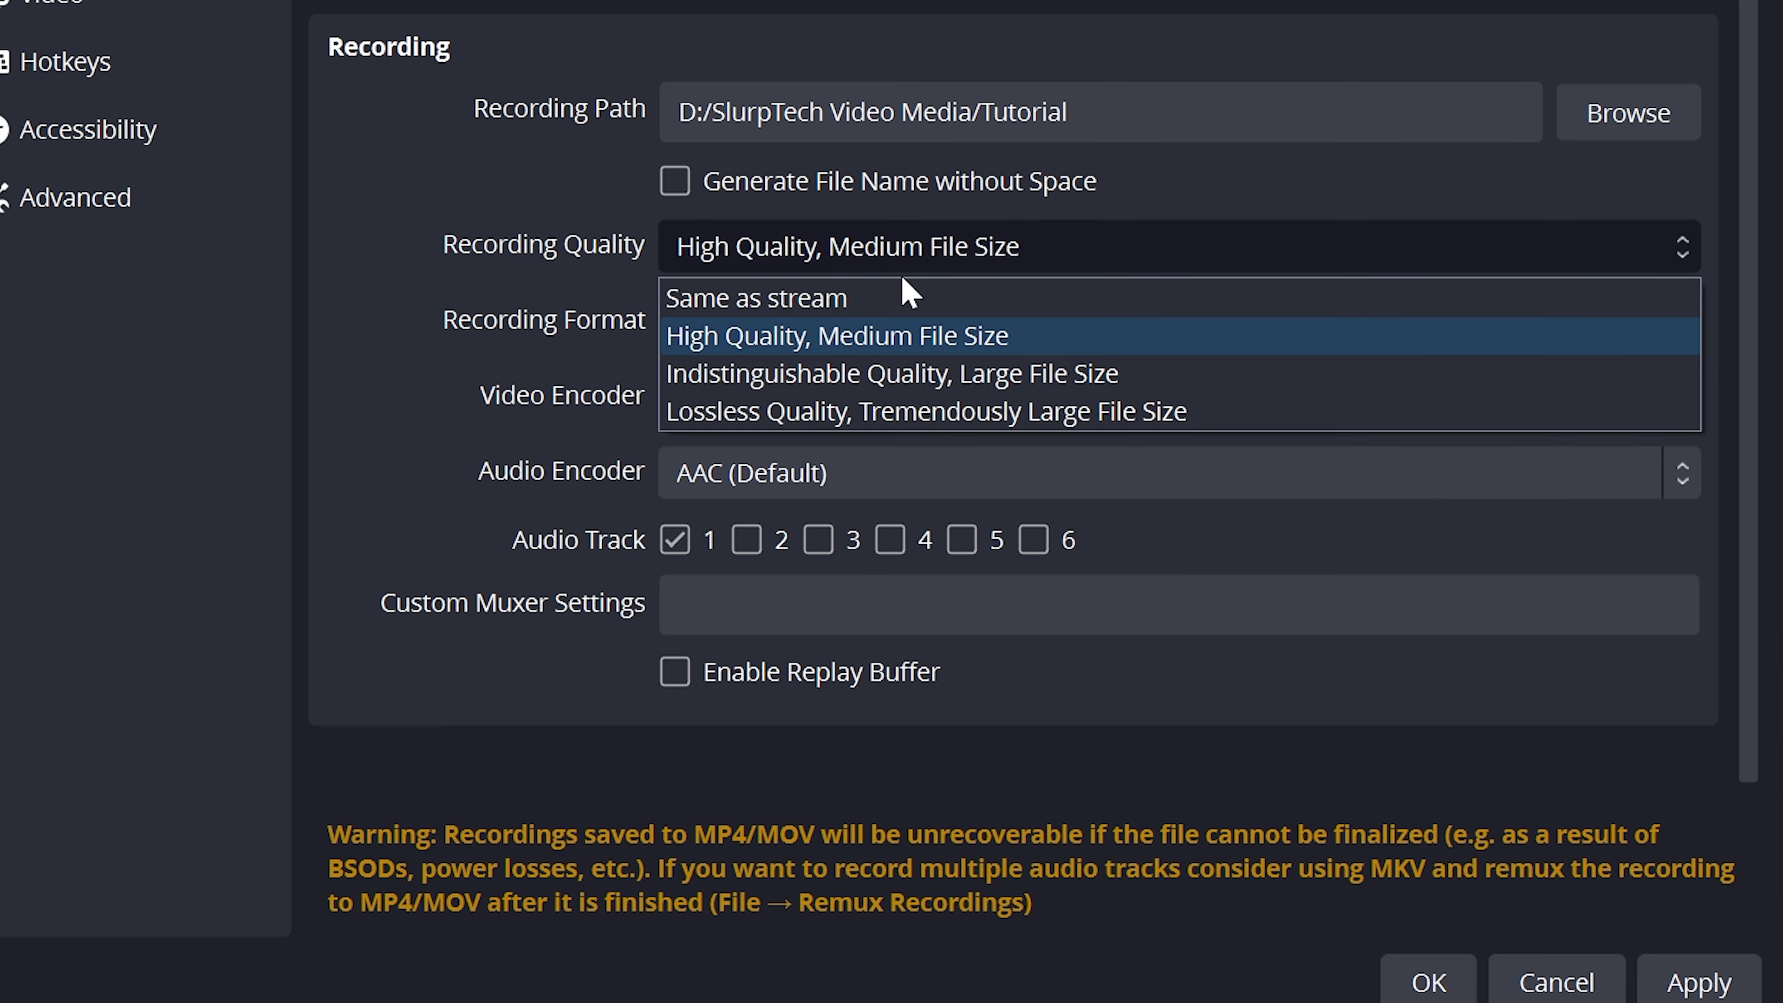
left_click(835, 346)
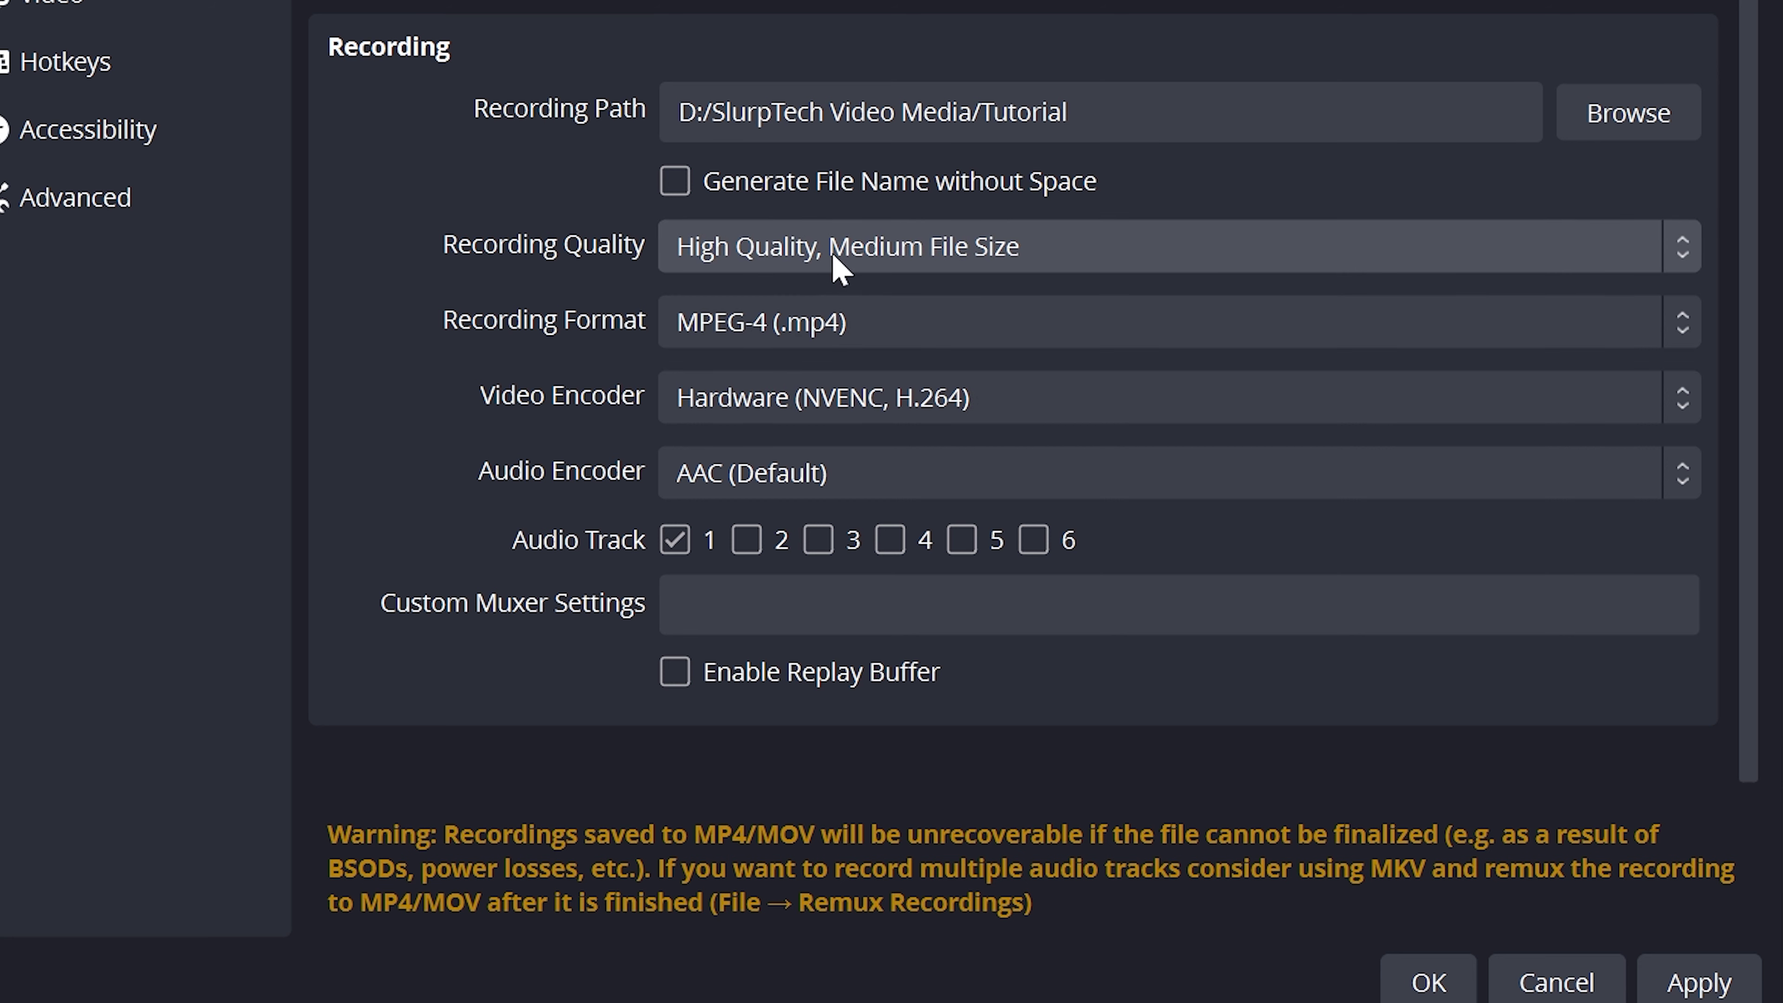
left_click(866, 252)
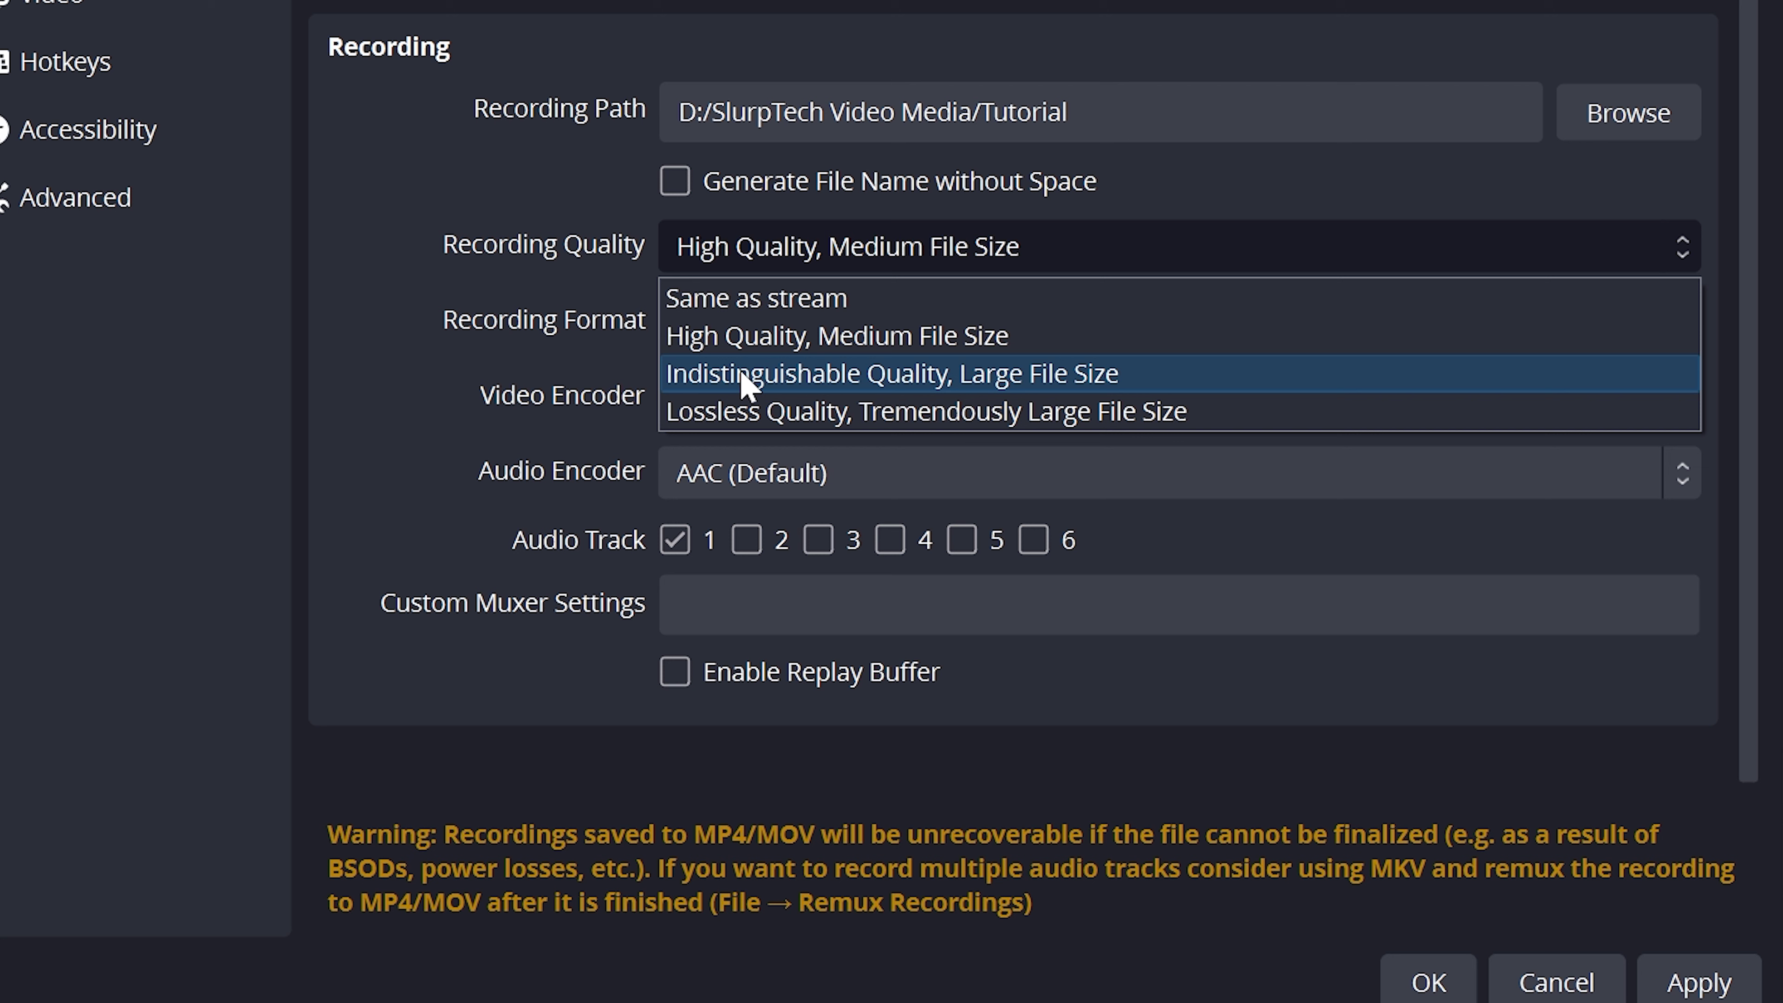
left_click(893, 338)
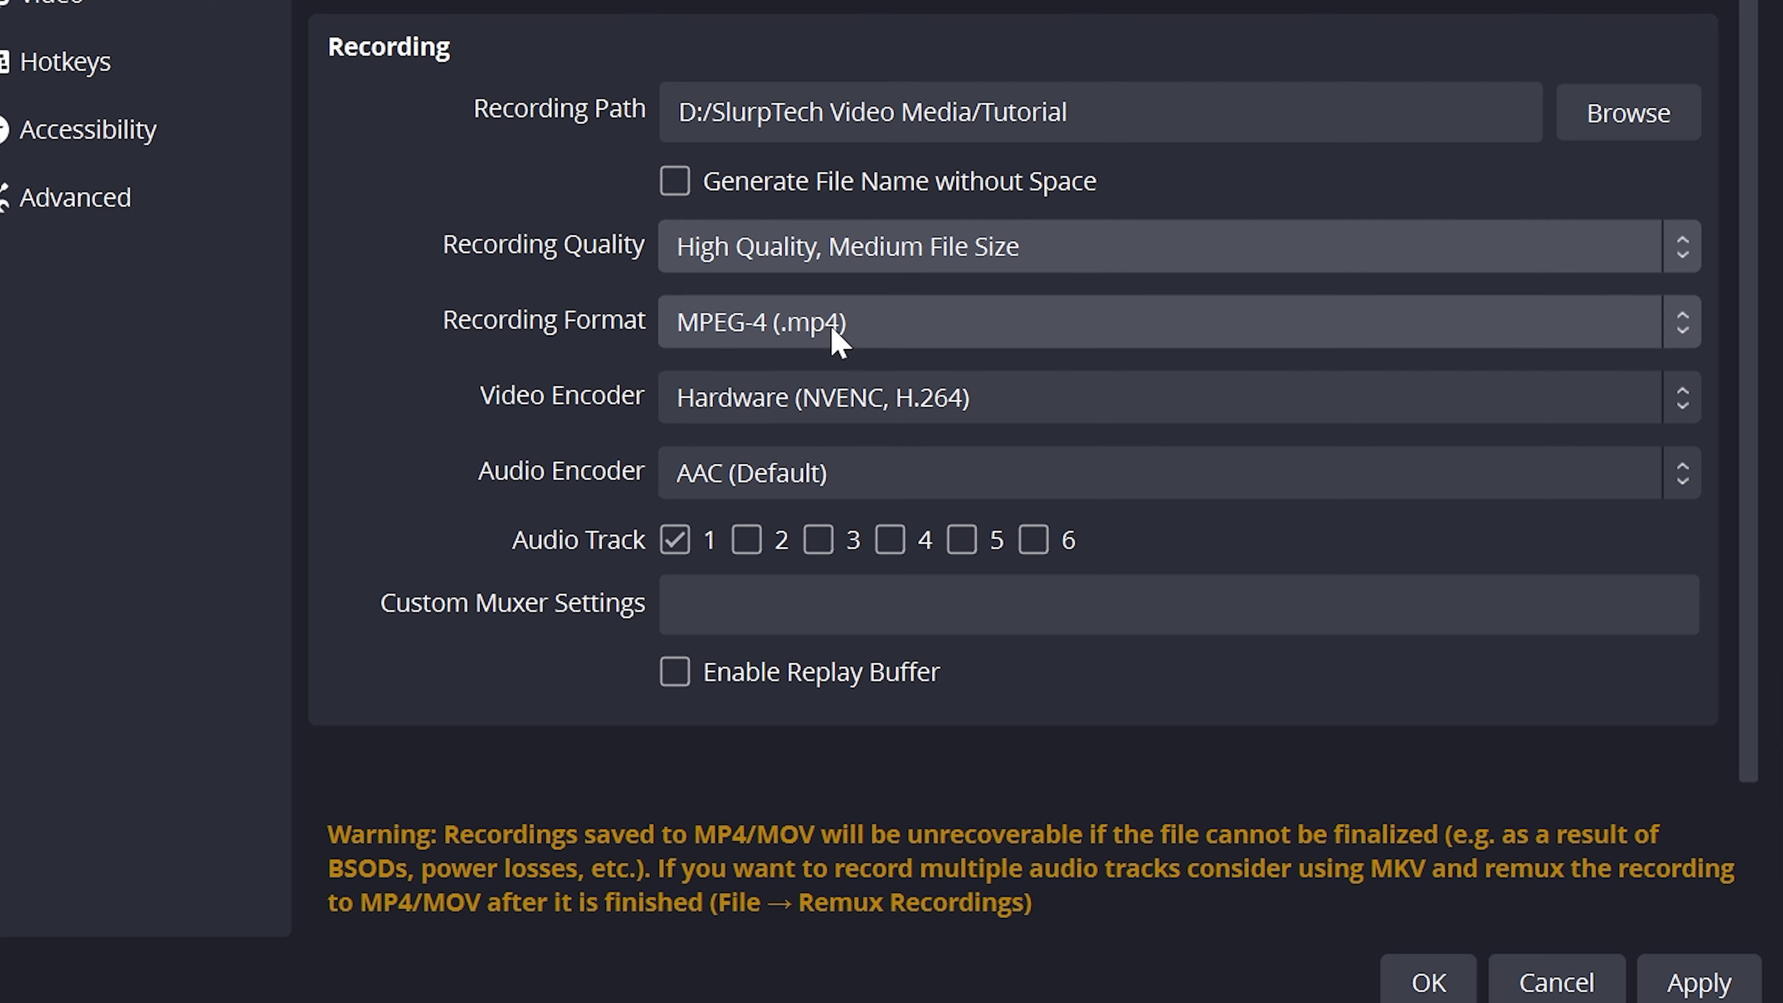
left_click(836, 333)
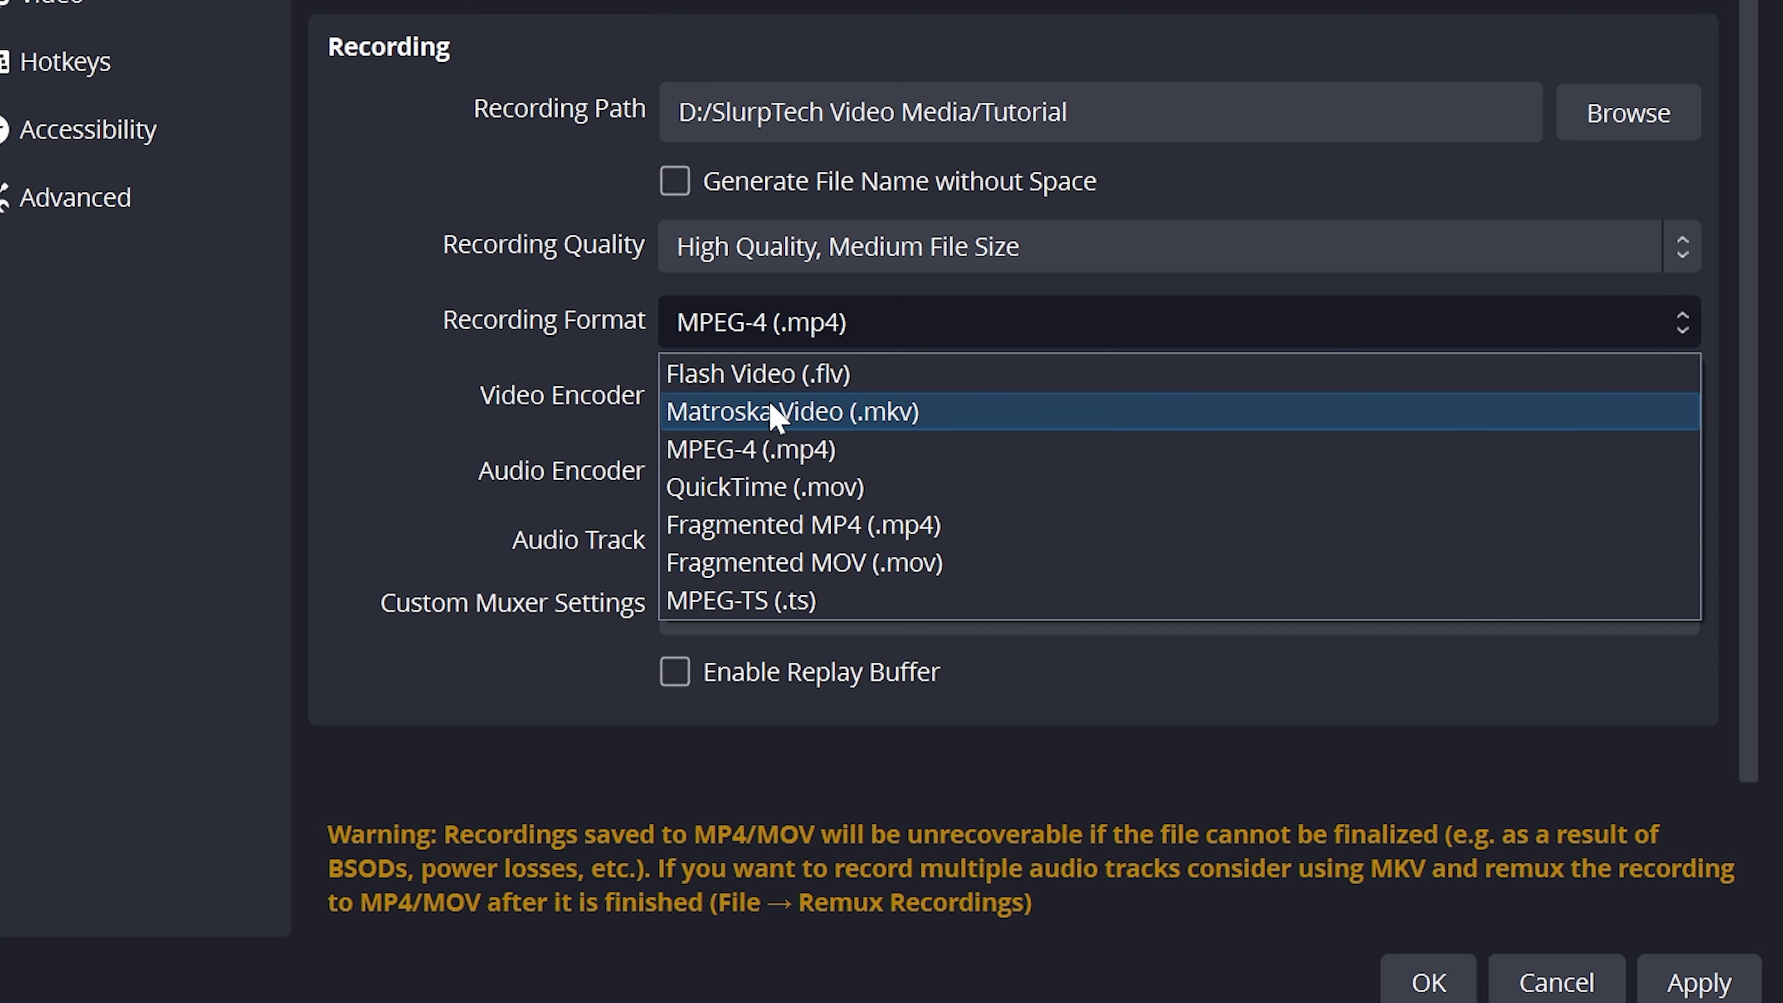
left_click(860, 448)
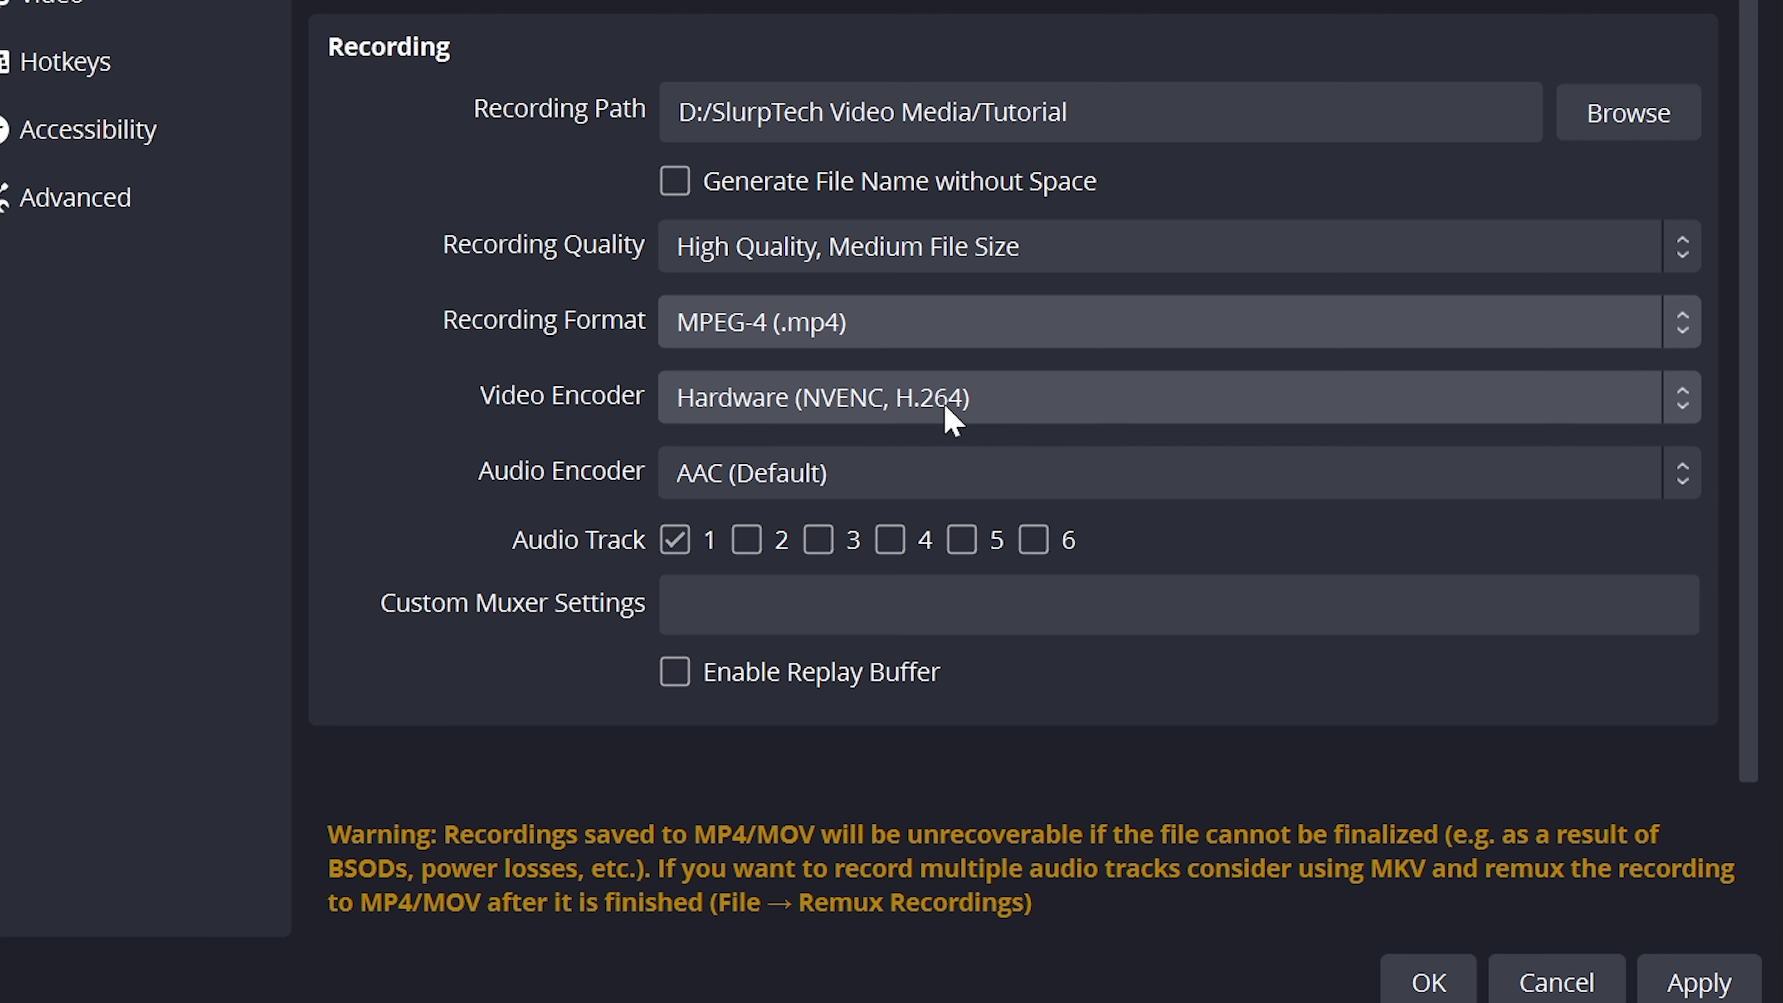
left_click(881, 409)
left_click(1007, 524)
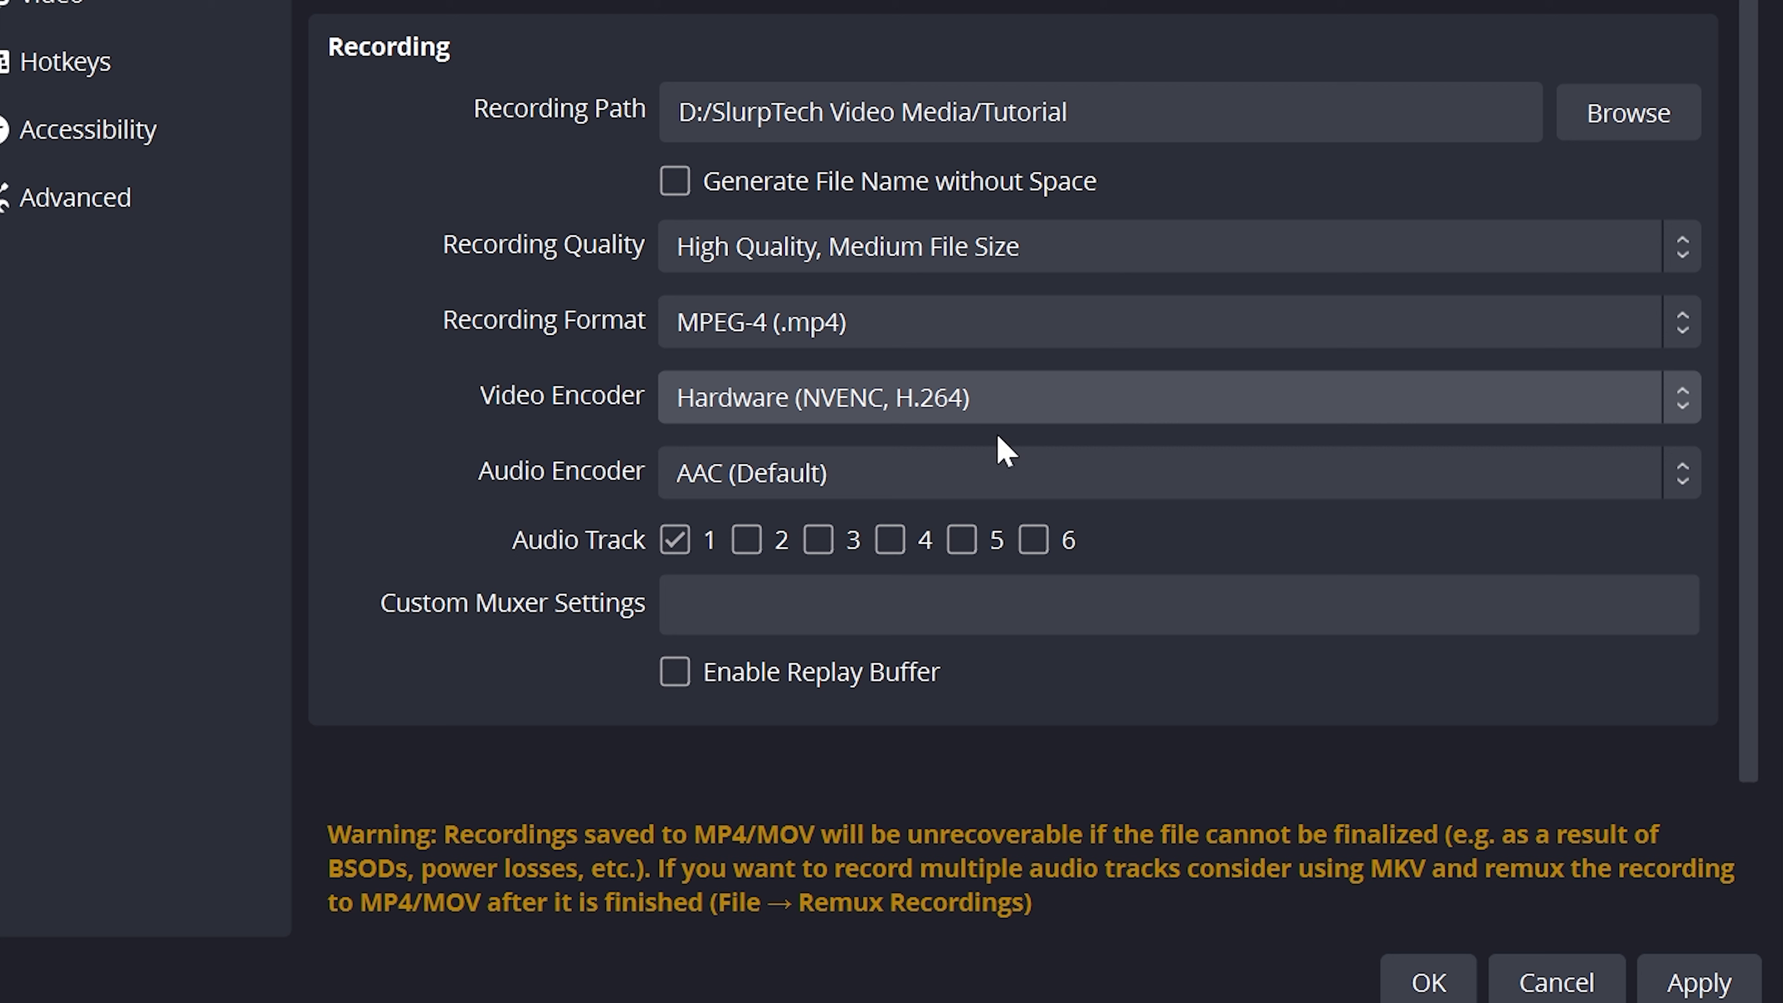
left_click(1004, 411)
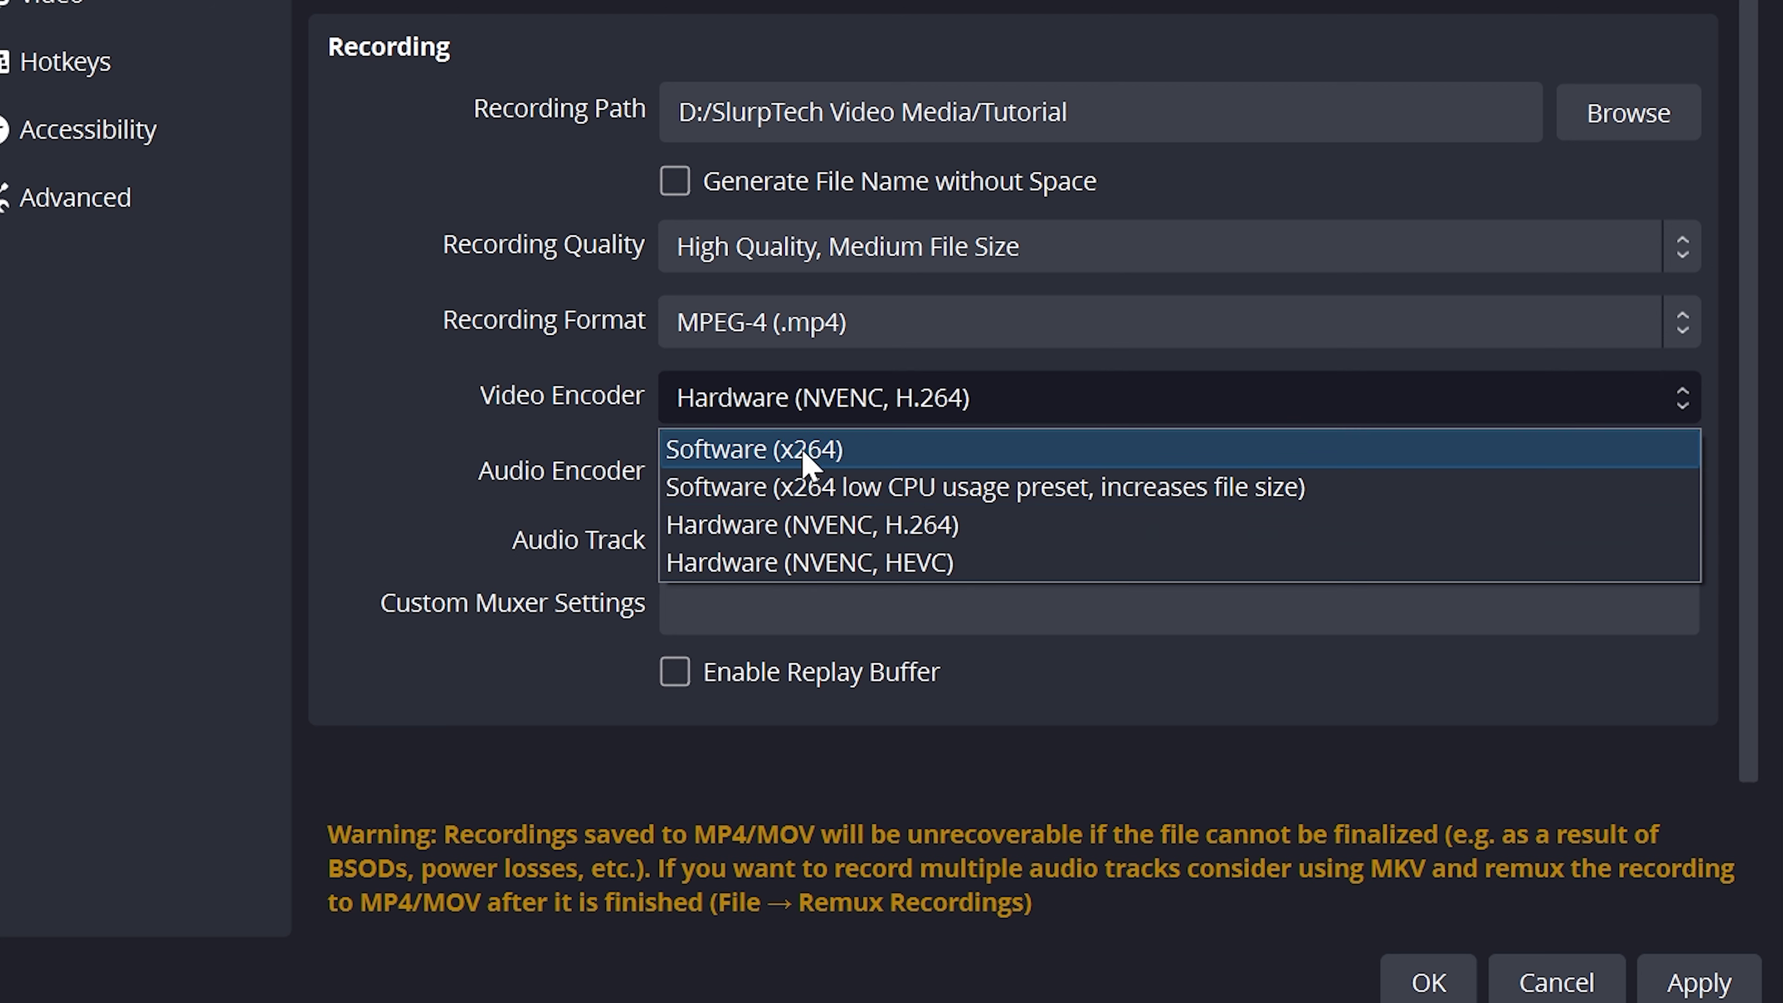
left_click(956, 524)
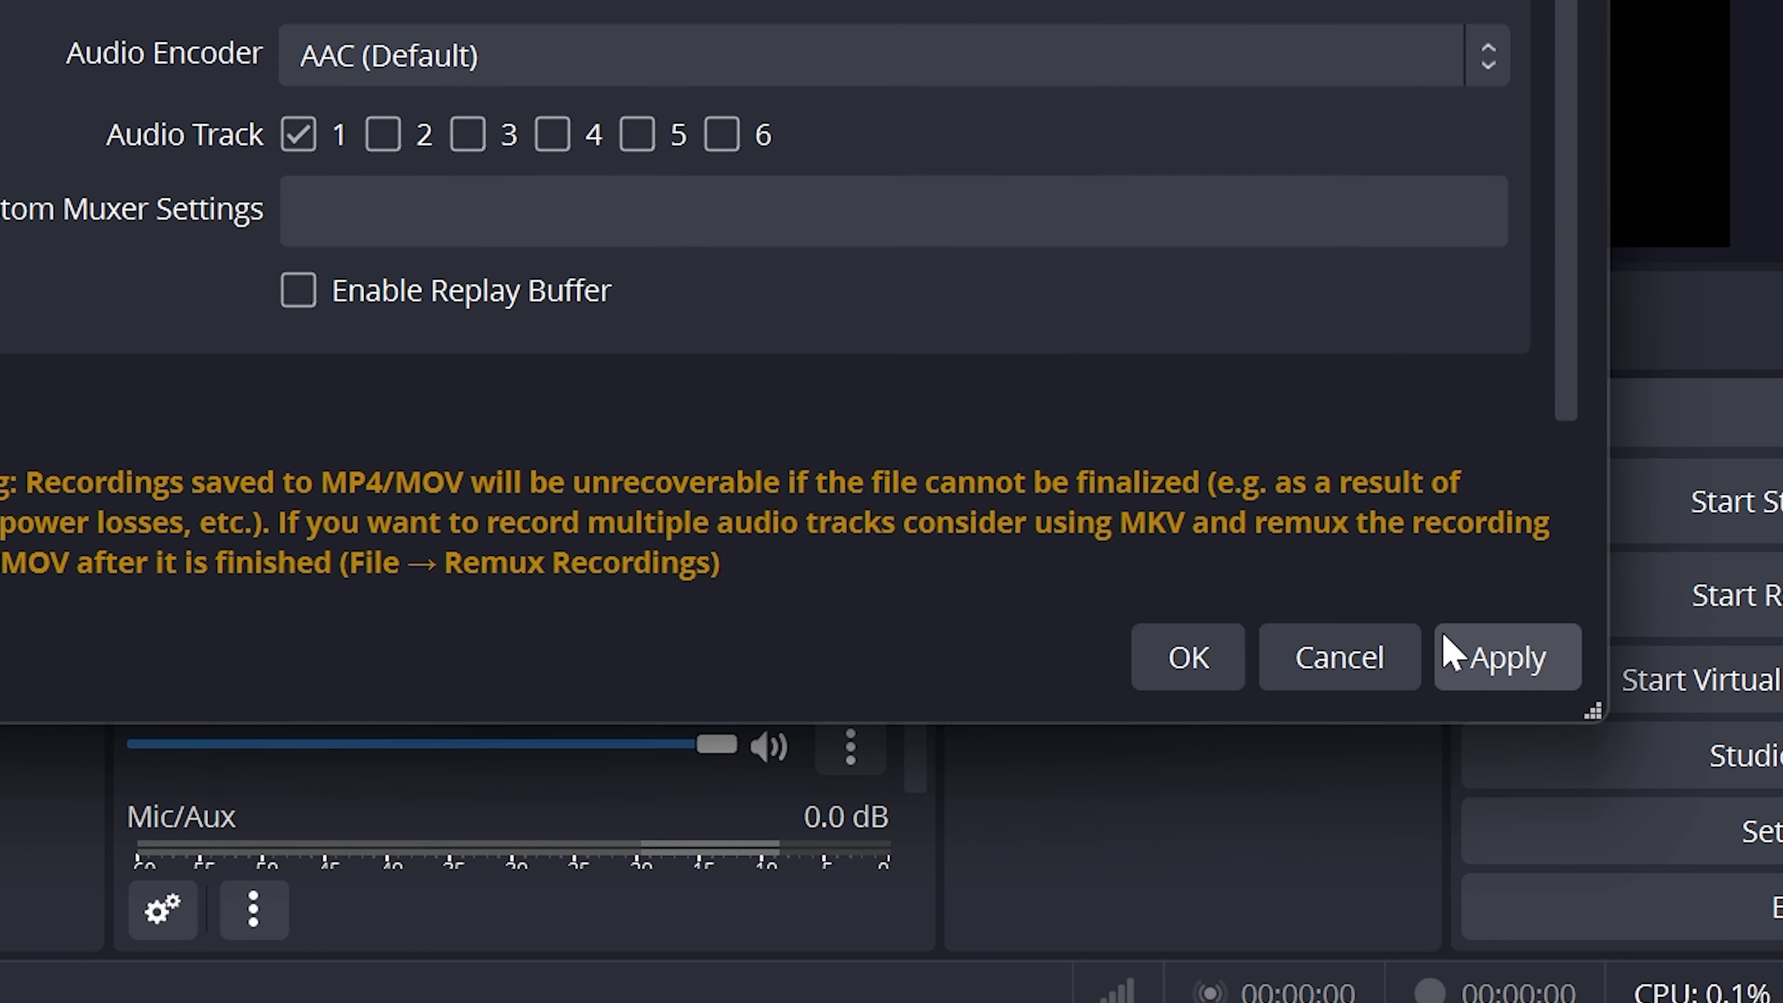
- Apply the output settings and set Desktop Audio to Default
left_click(1646, 982)
left_click(116, 359)
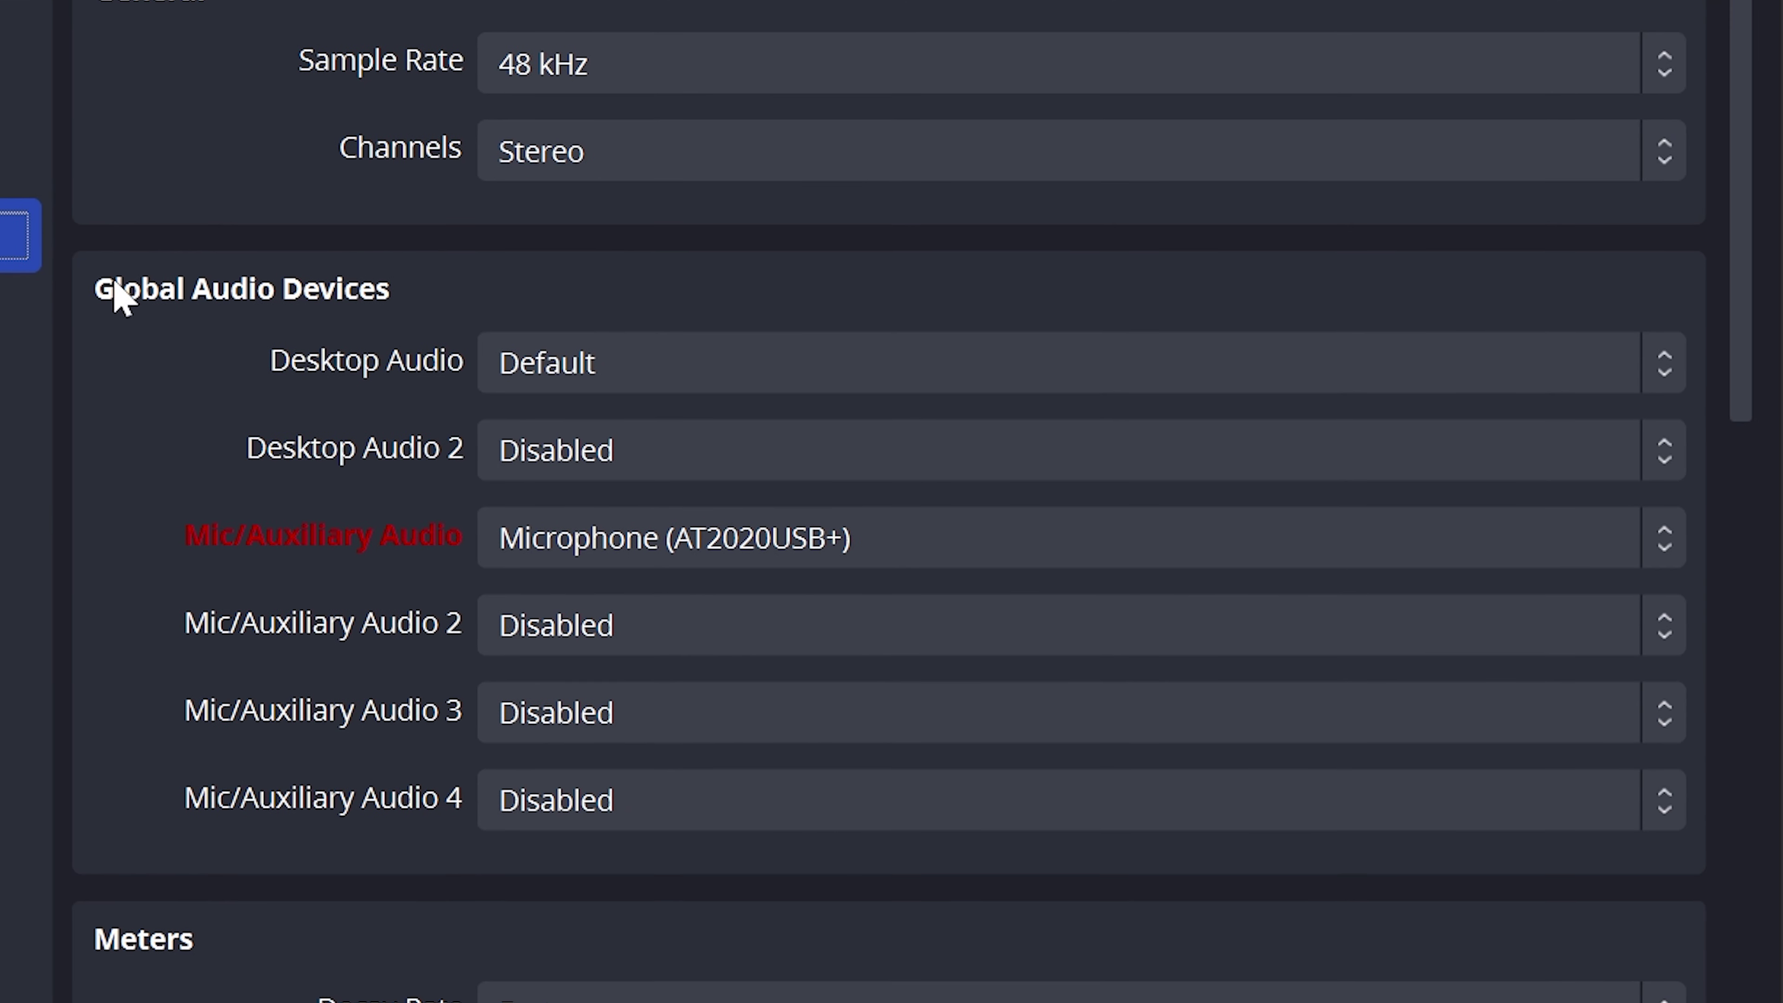
left_click(702, 376)
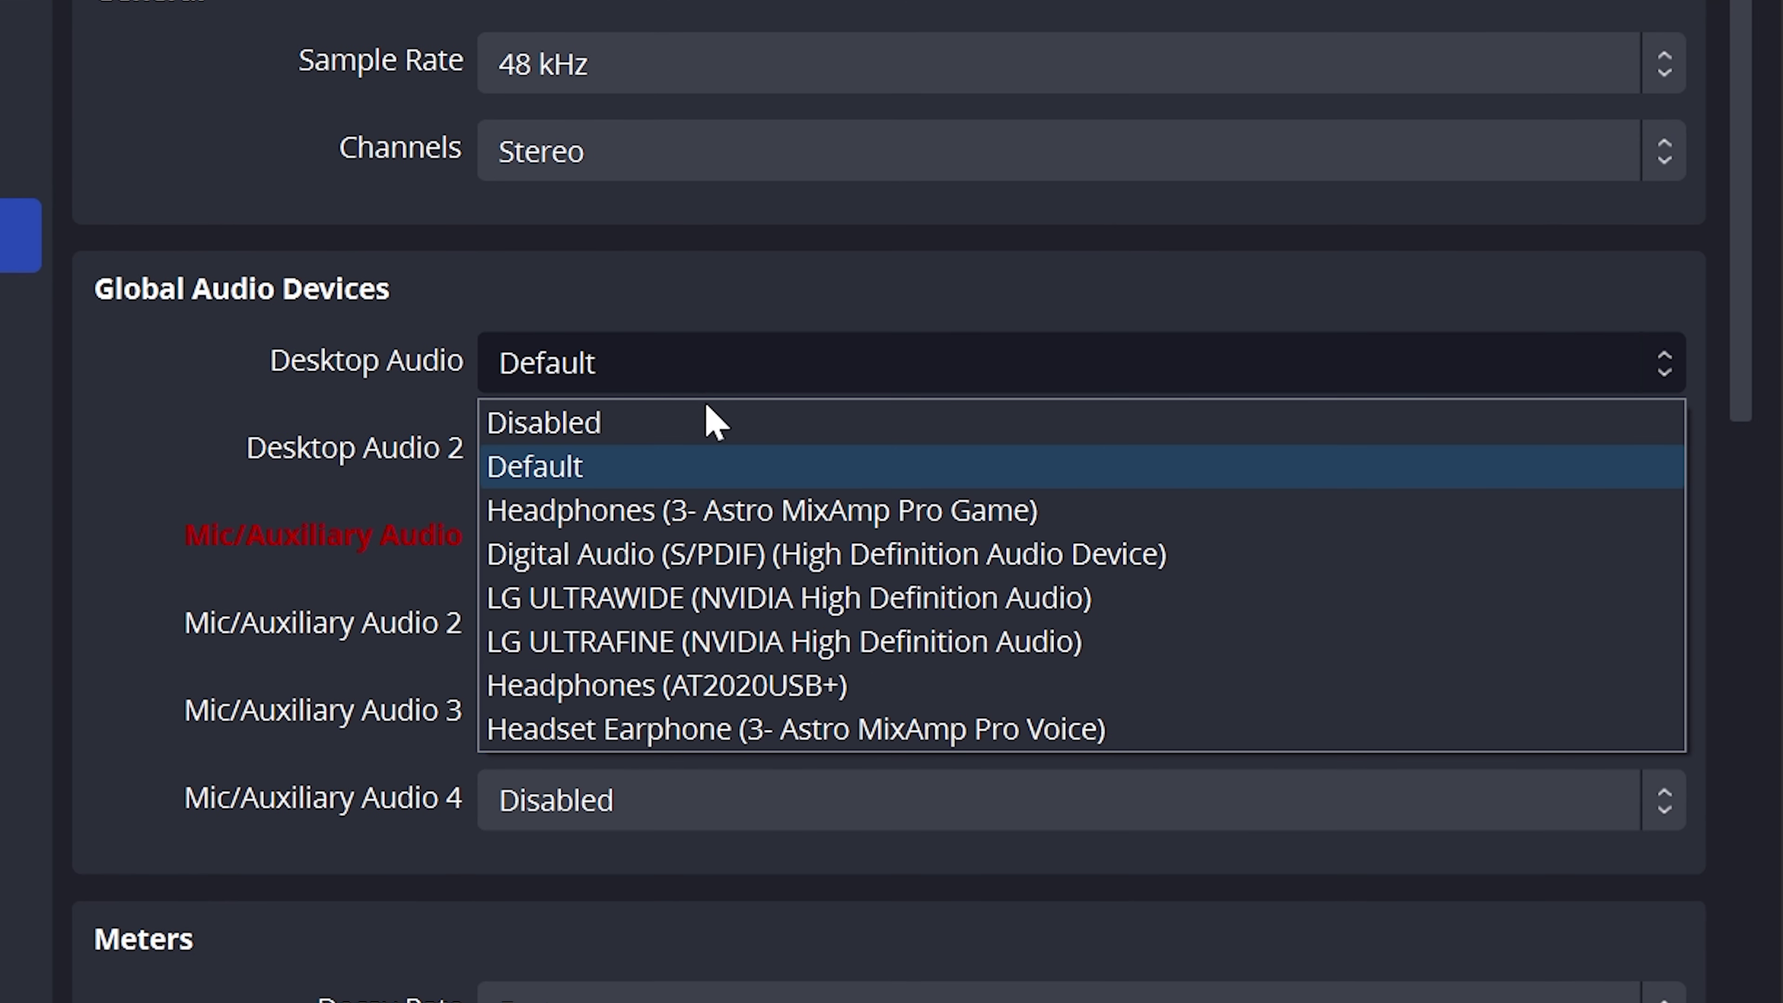
left_click(678, 565)
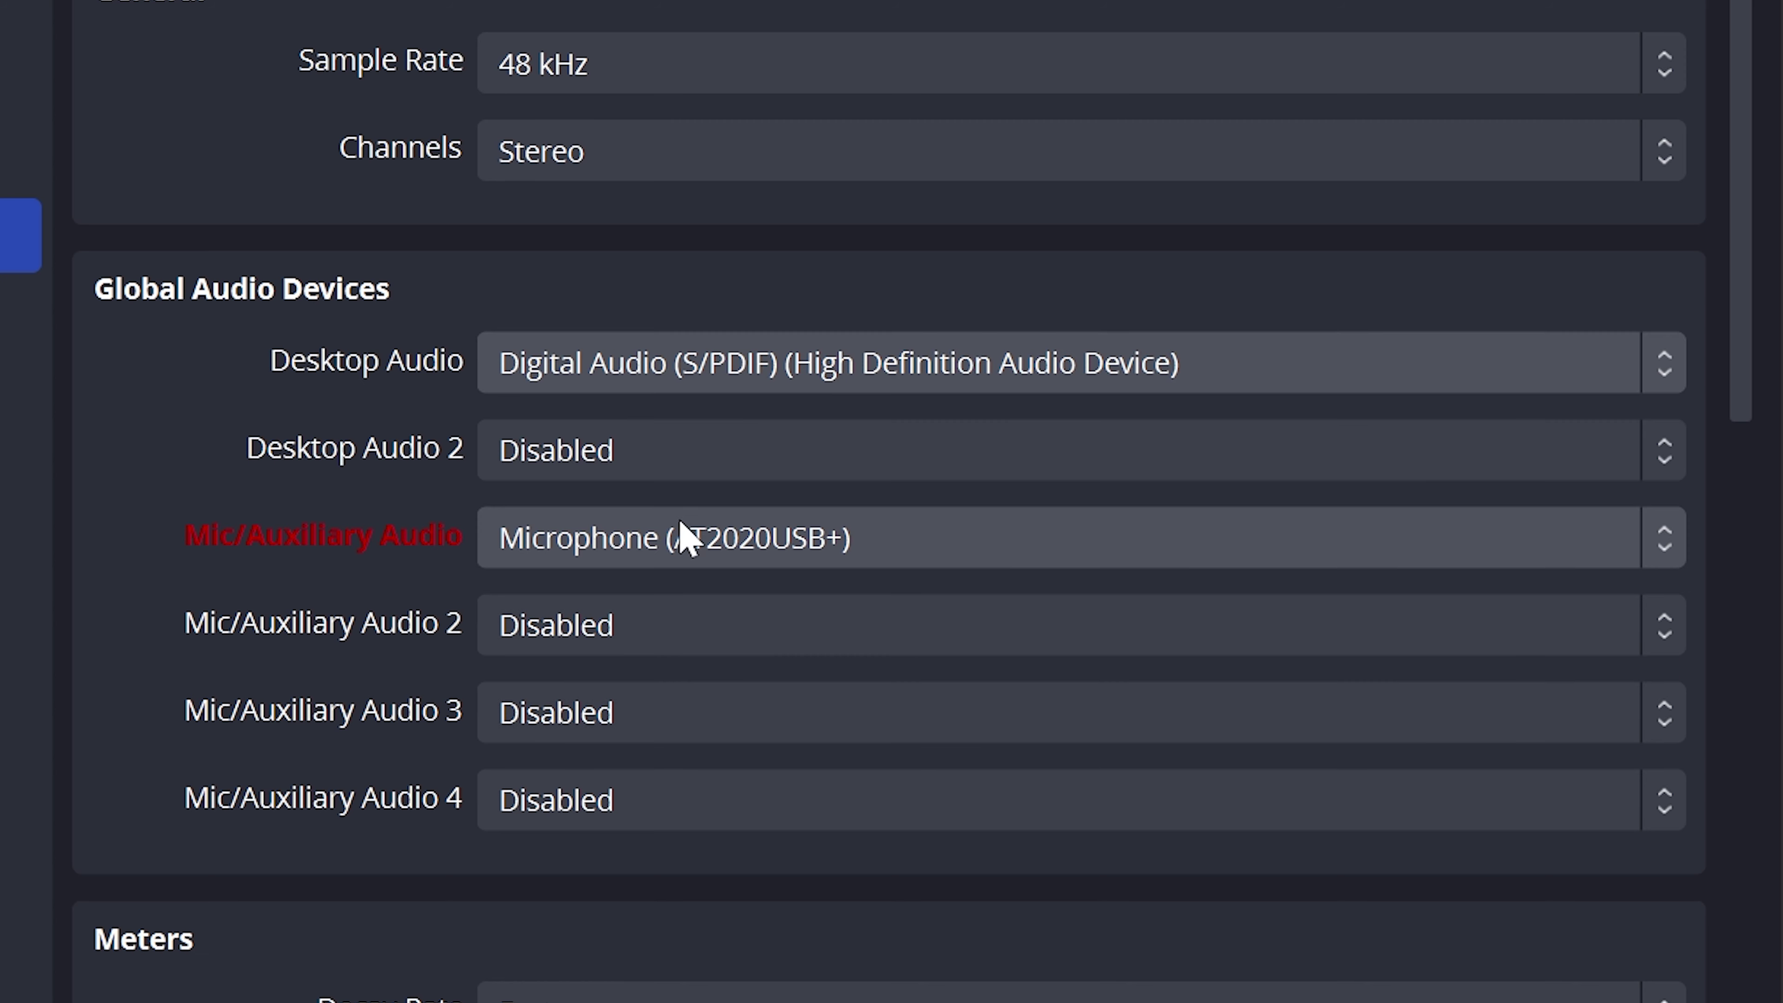
left_click(602, 376)
left_click(569, 470)
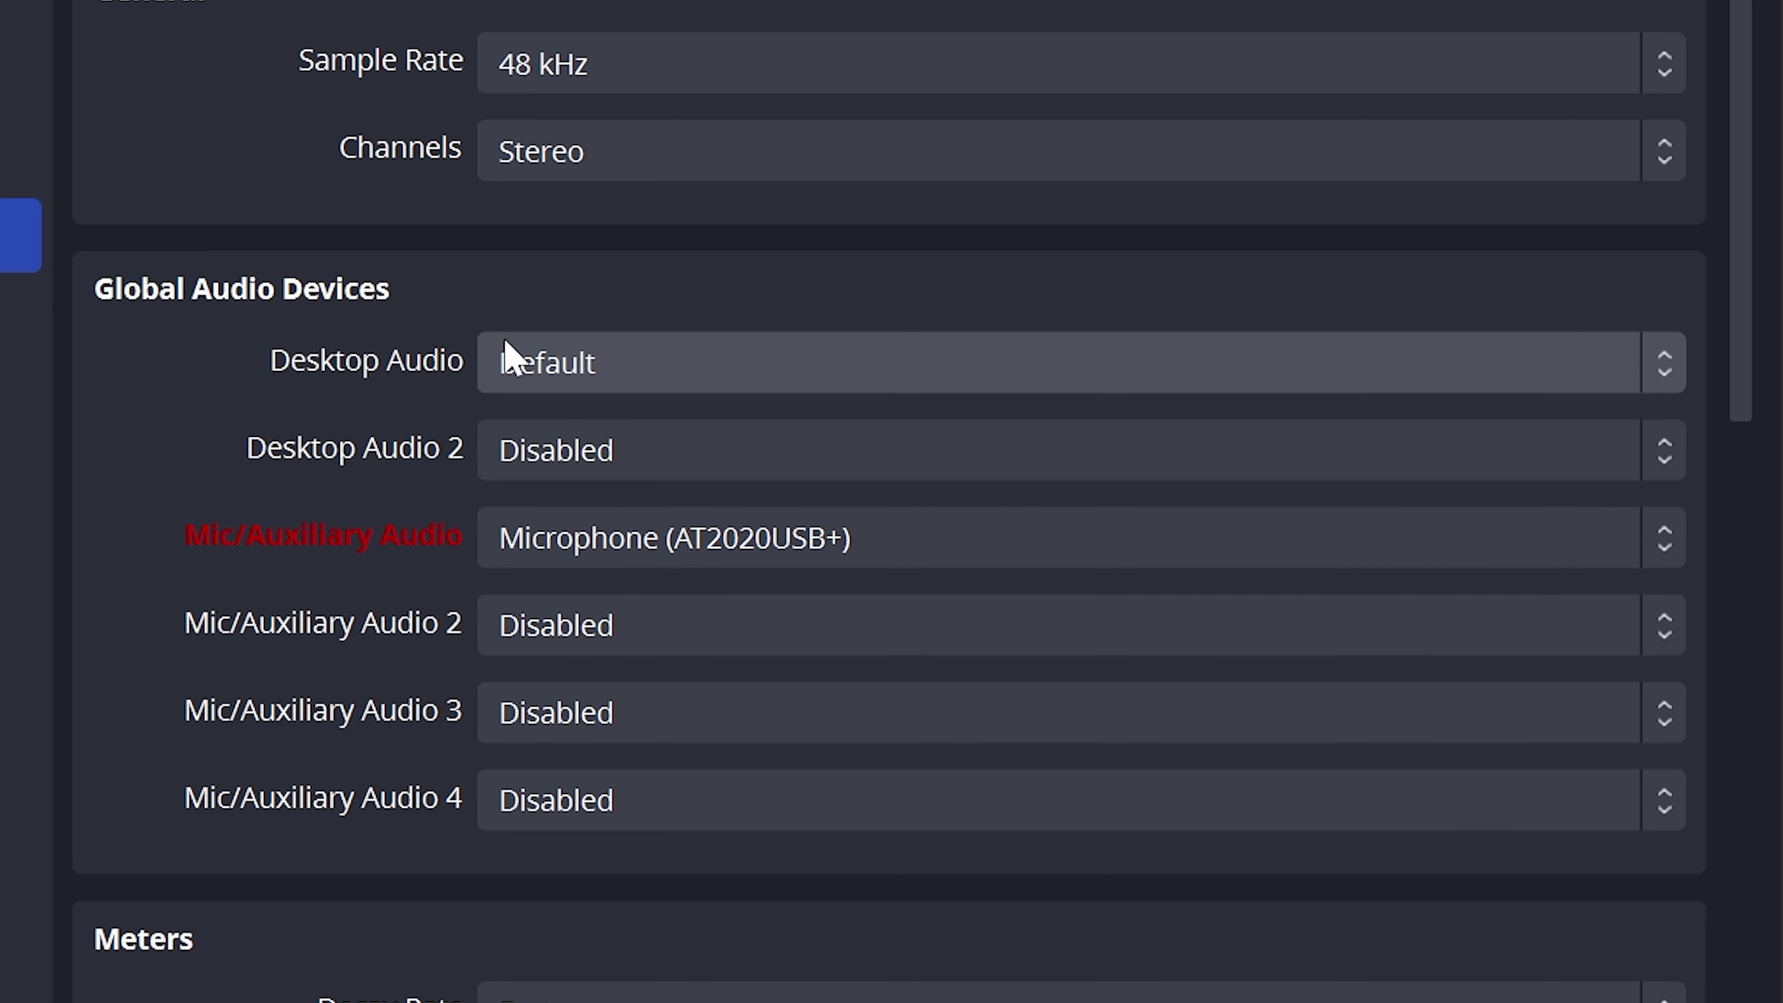
- Keep Microphone (AT2020USB+) as the Mic/Auxiliary device and apply the audio settings
left_click(597, 548)
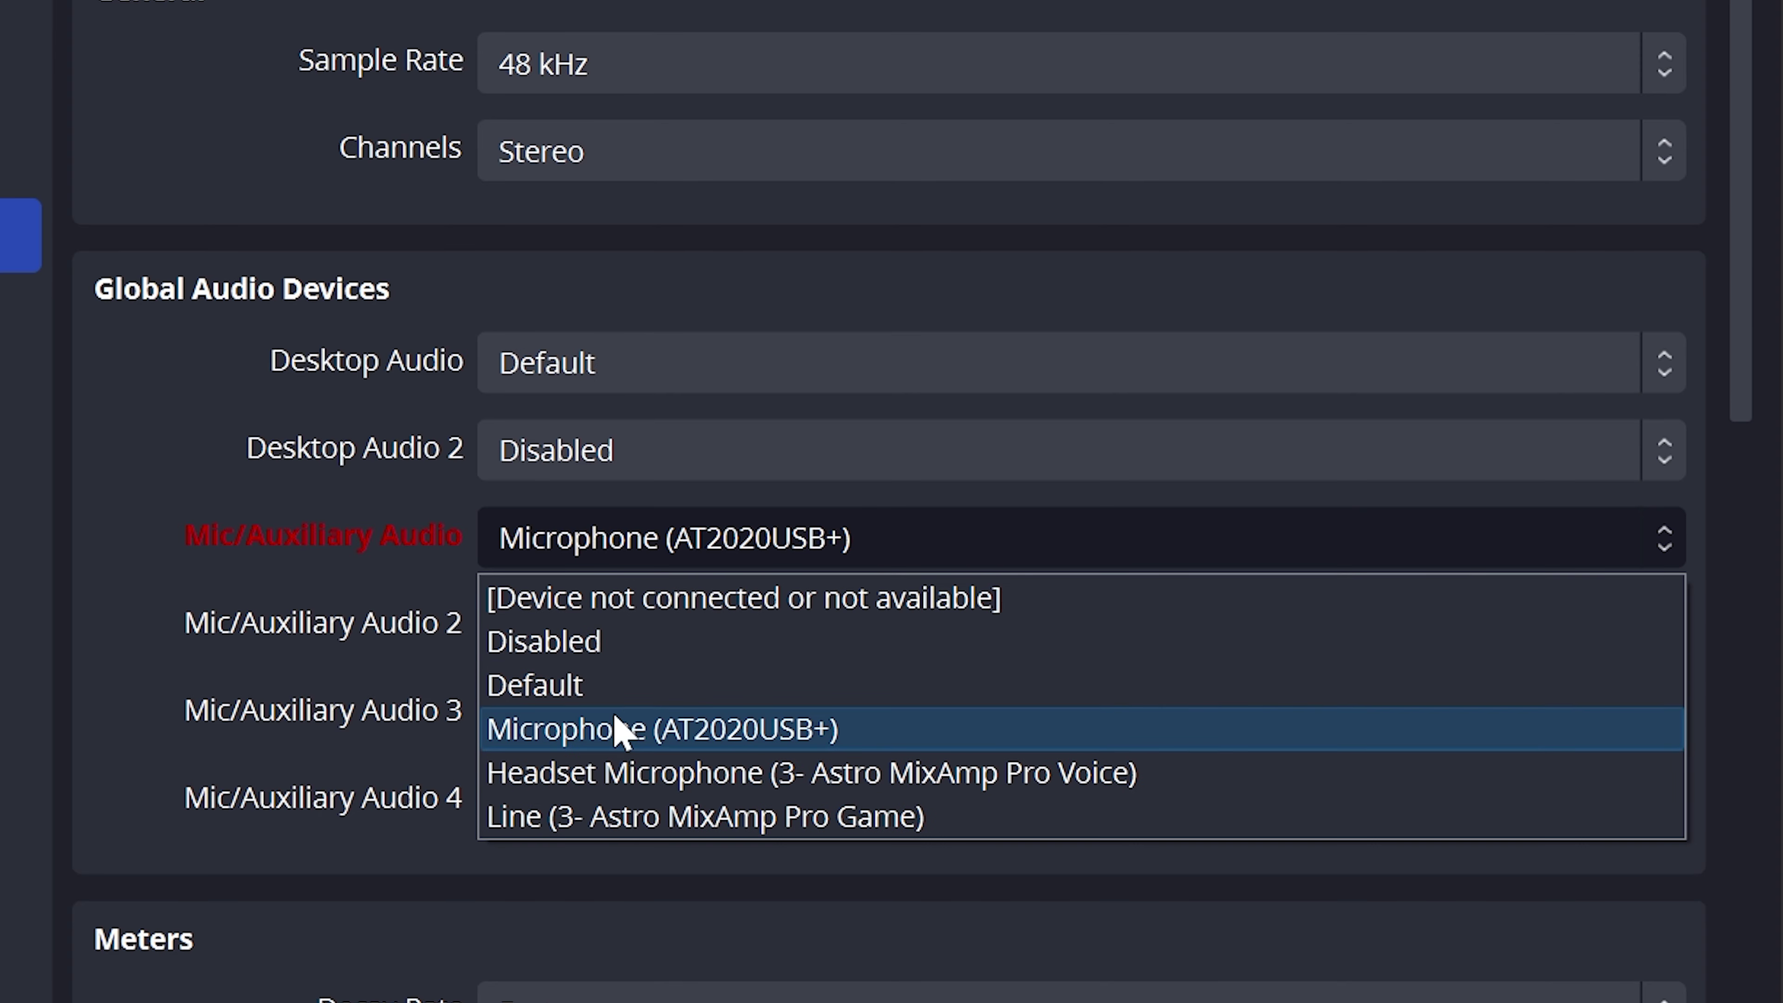
left_click(589, 730)
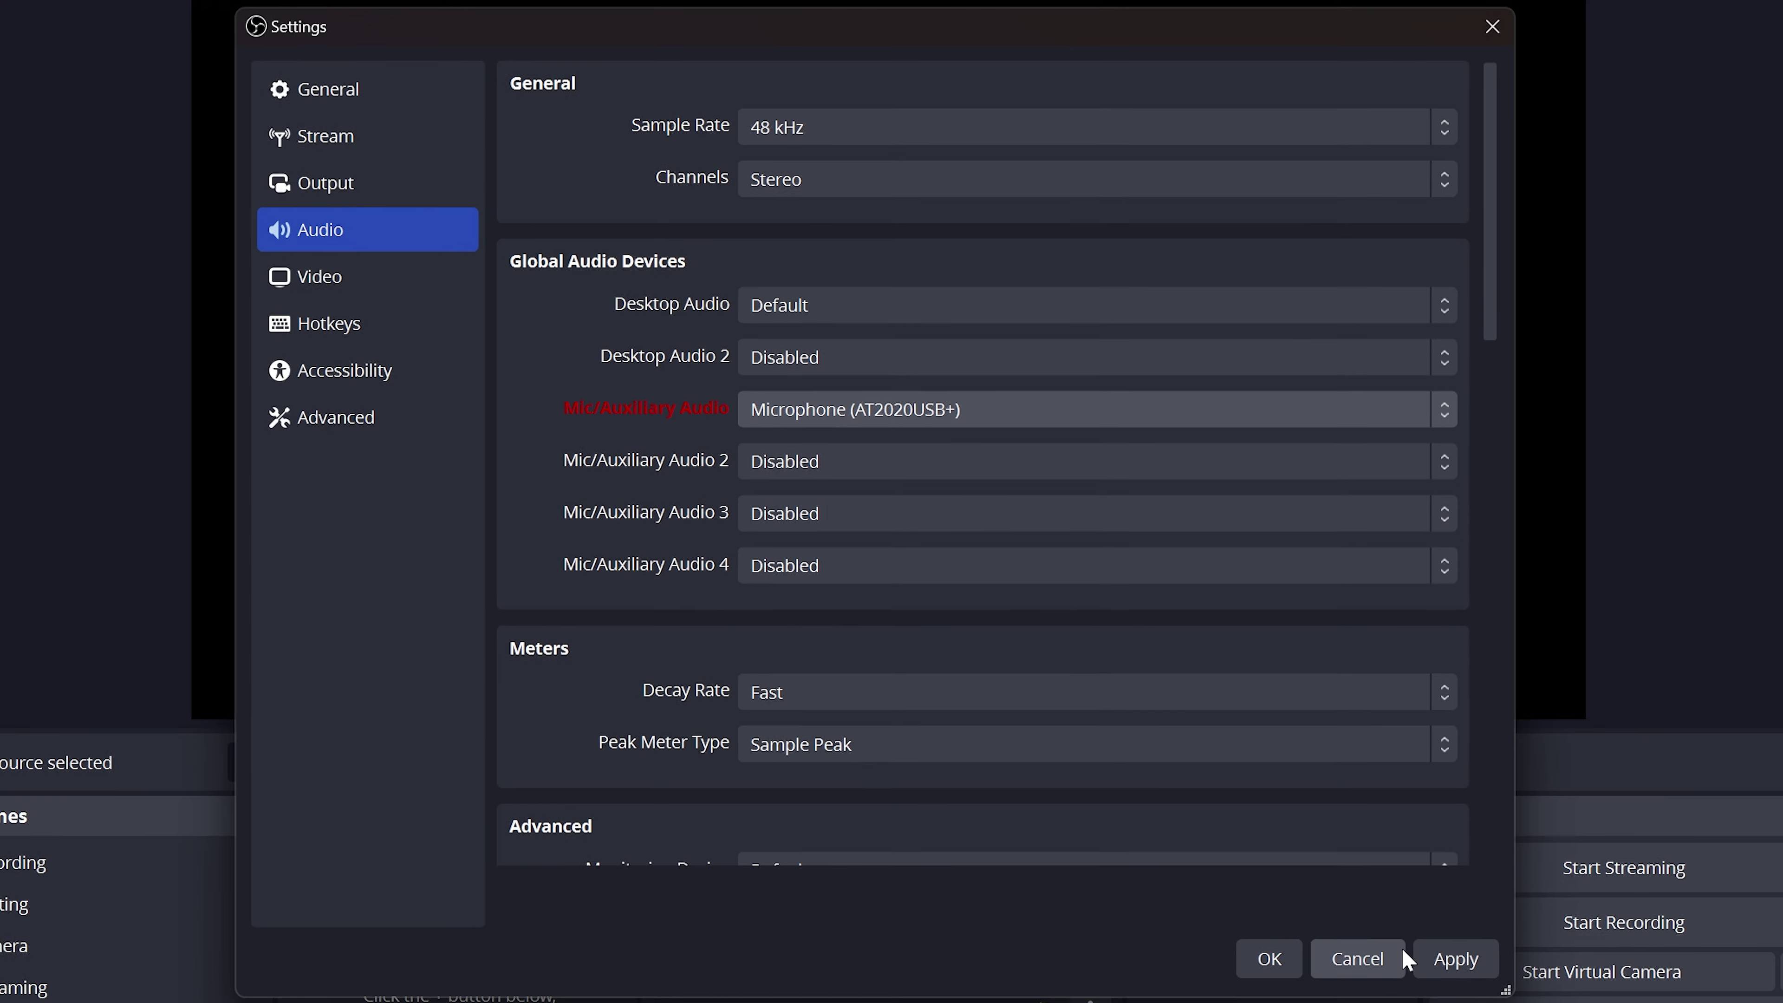
left_click(1446, 956)
- Leave 'Automatically remux to mp4' off in Advanced settings, then go to the Hotkeys page
left_click(359, 420)
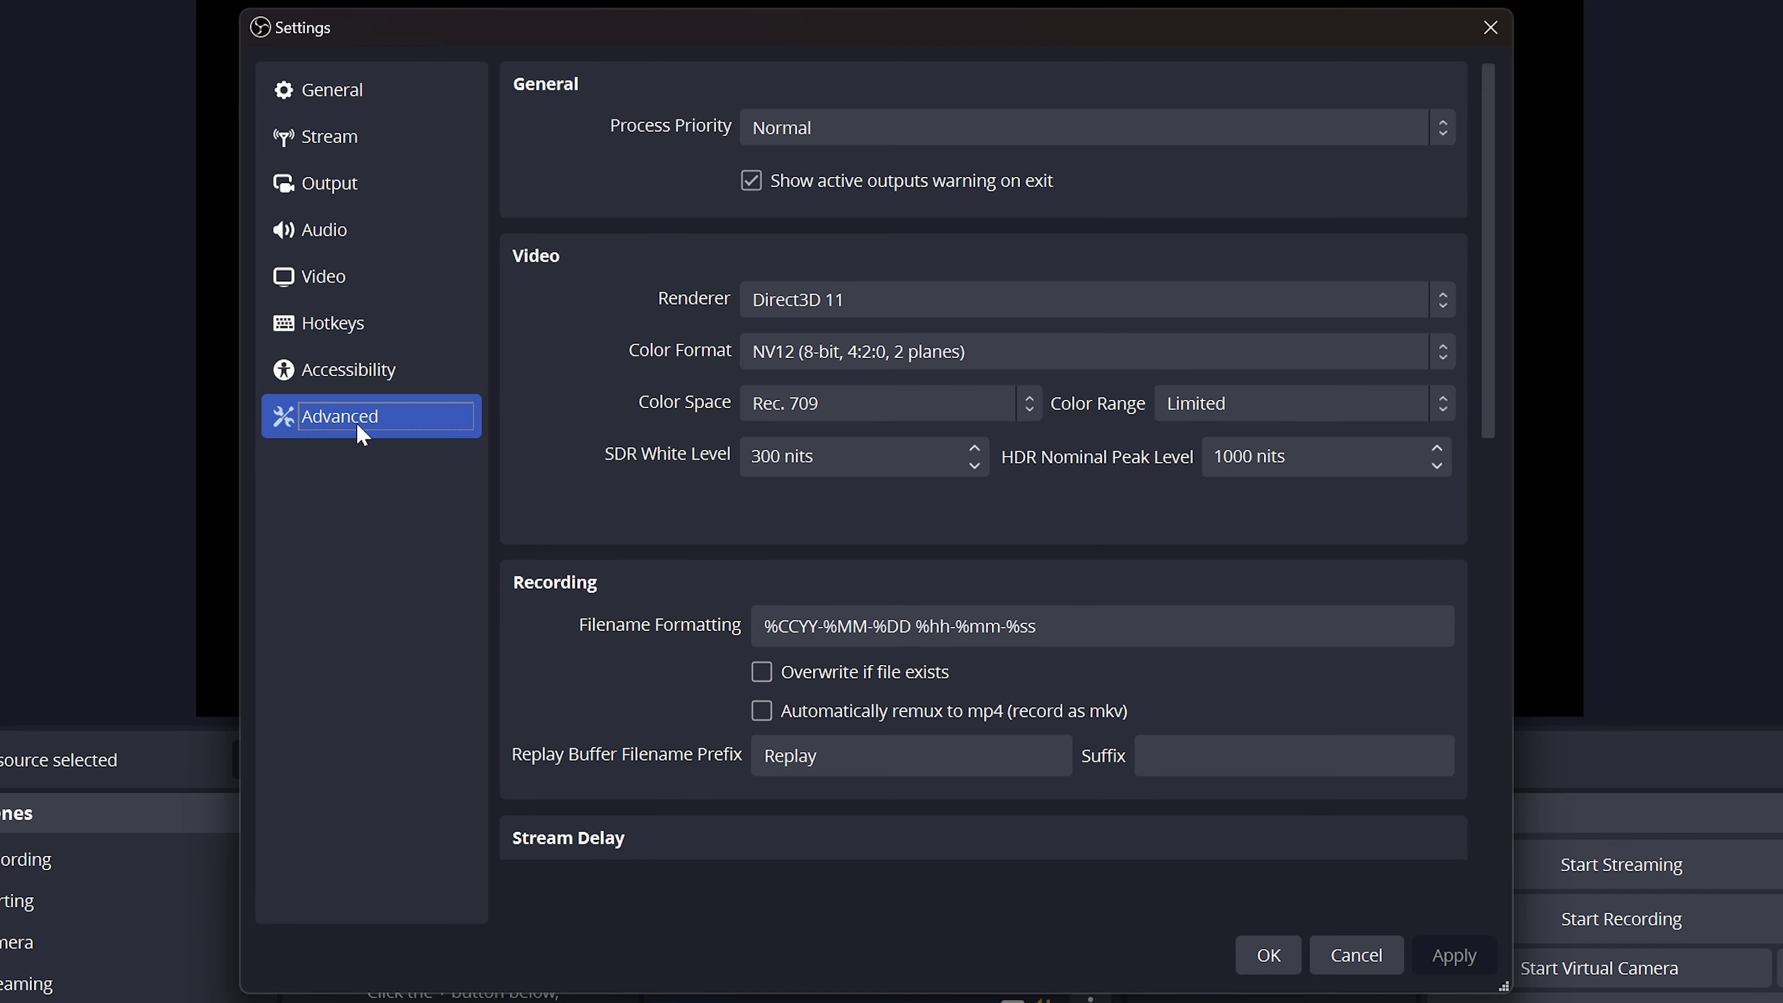
scroll(298, 611, "down", 3)
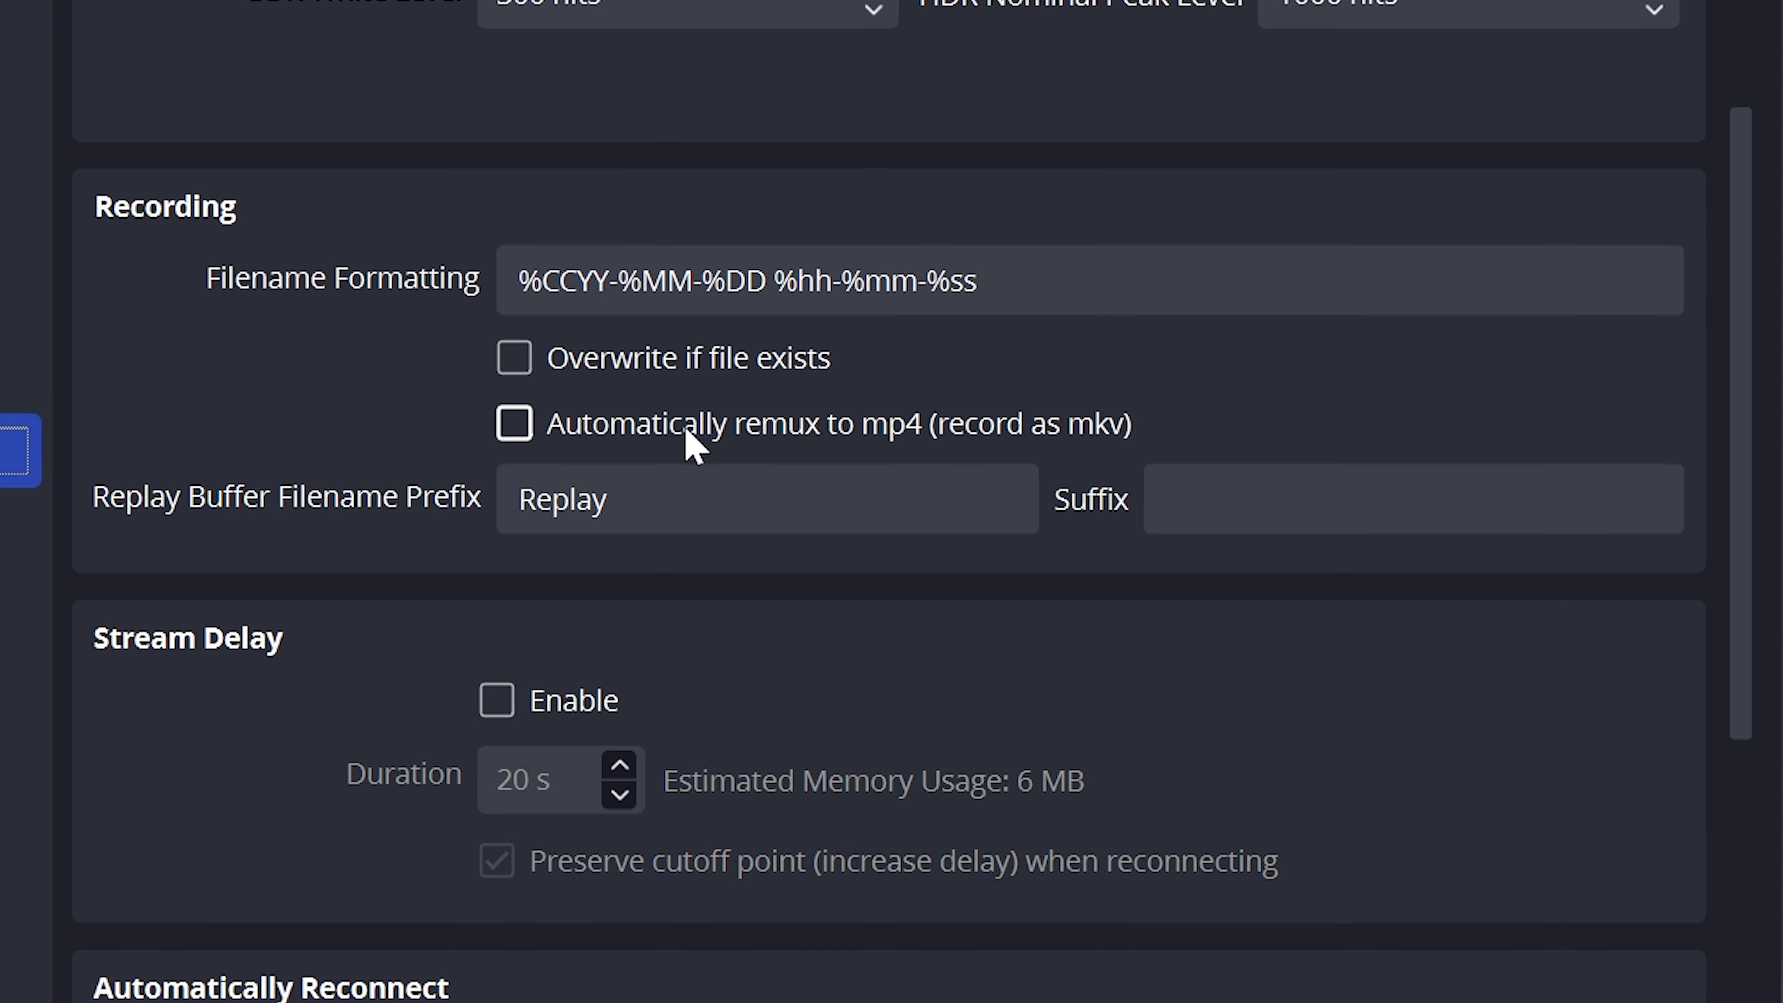
left_click(515, 434)
left_click(519, 437)
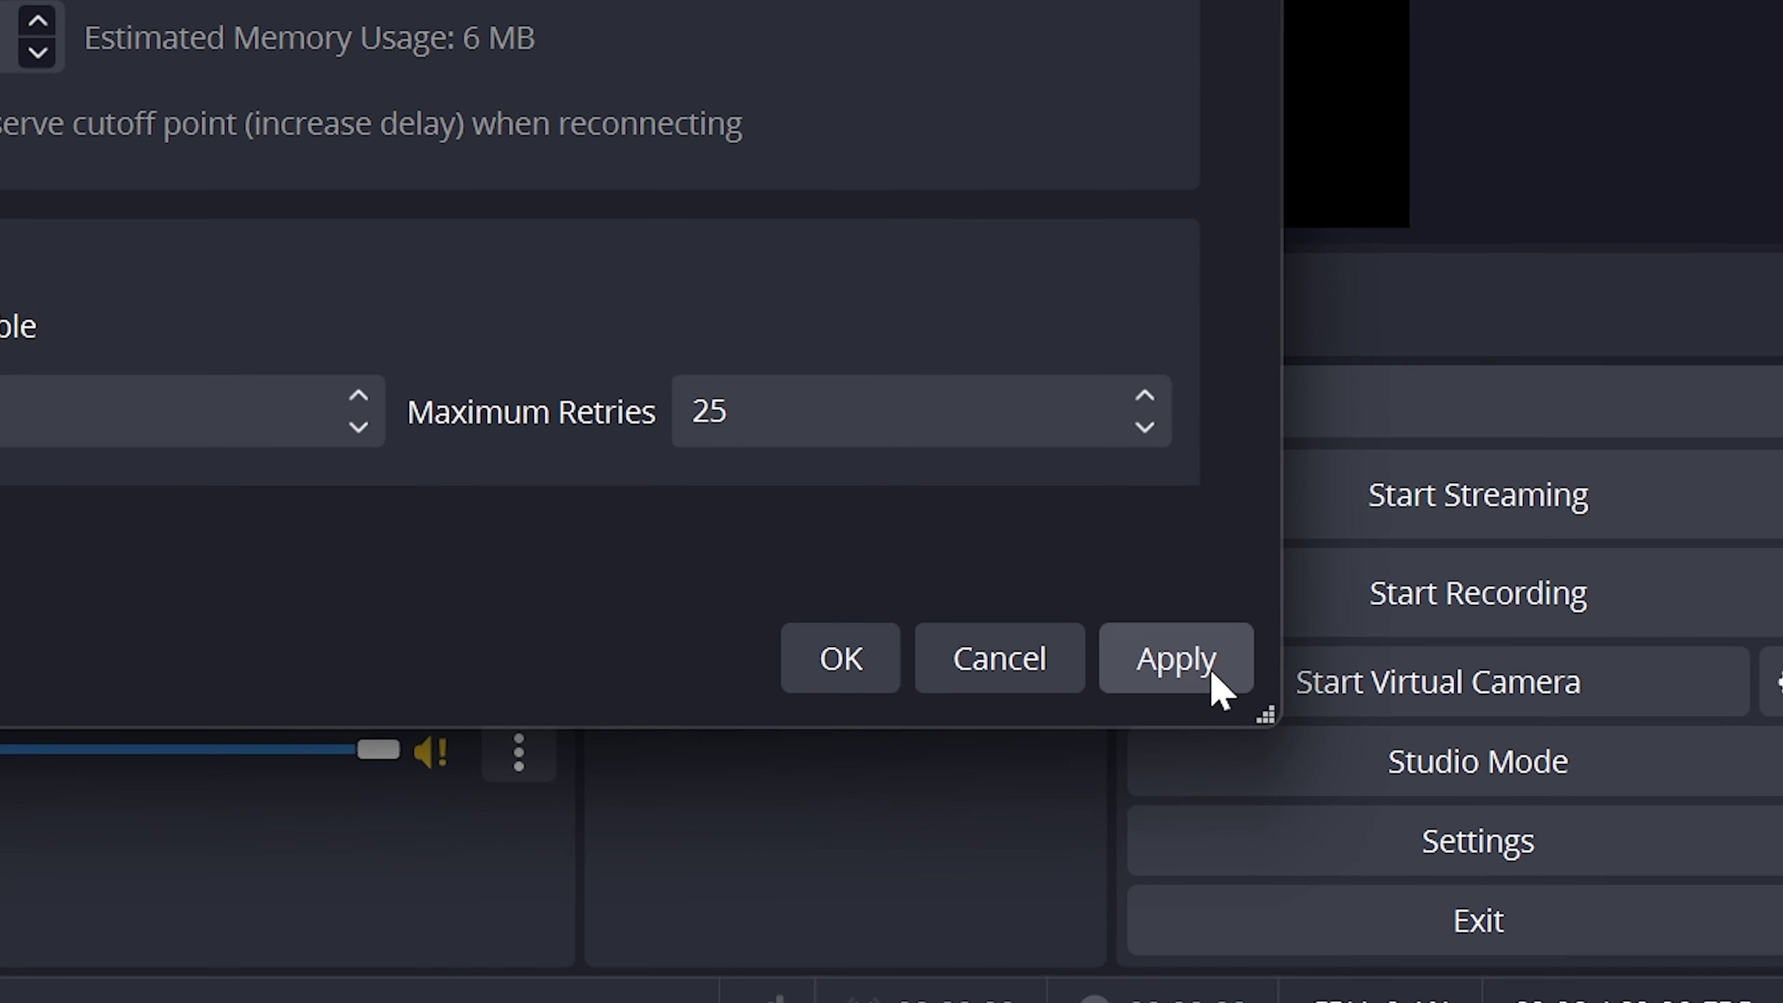
left_click(200, 600)
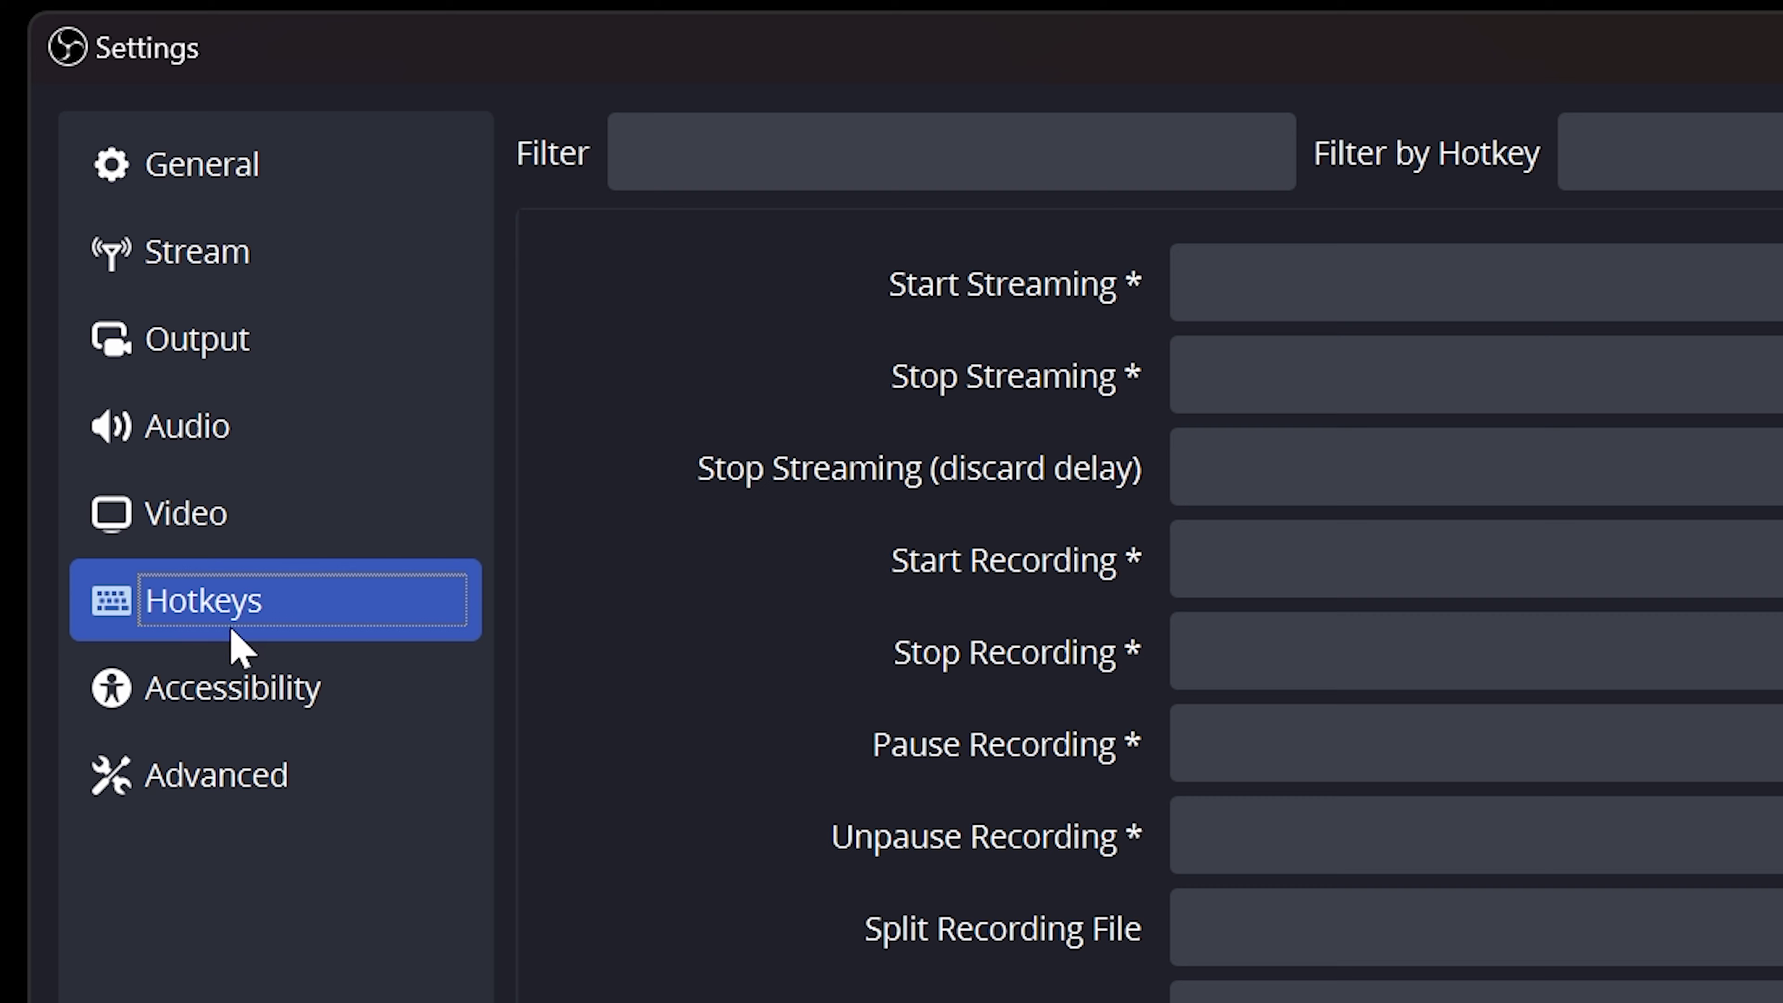
- Filter hotkeys by 'recordin' and try a Ctrl+Shift shortcut for Start Recording
left_click(895, 184)
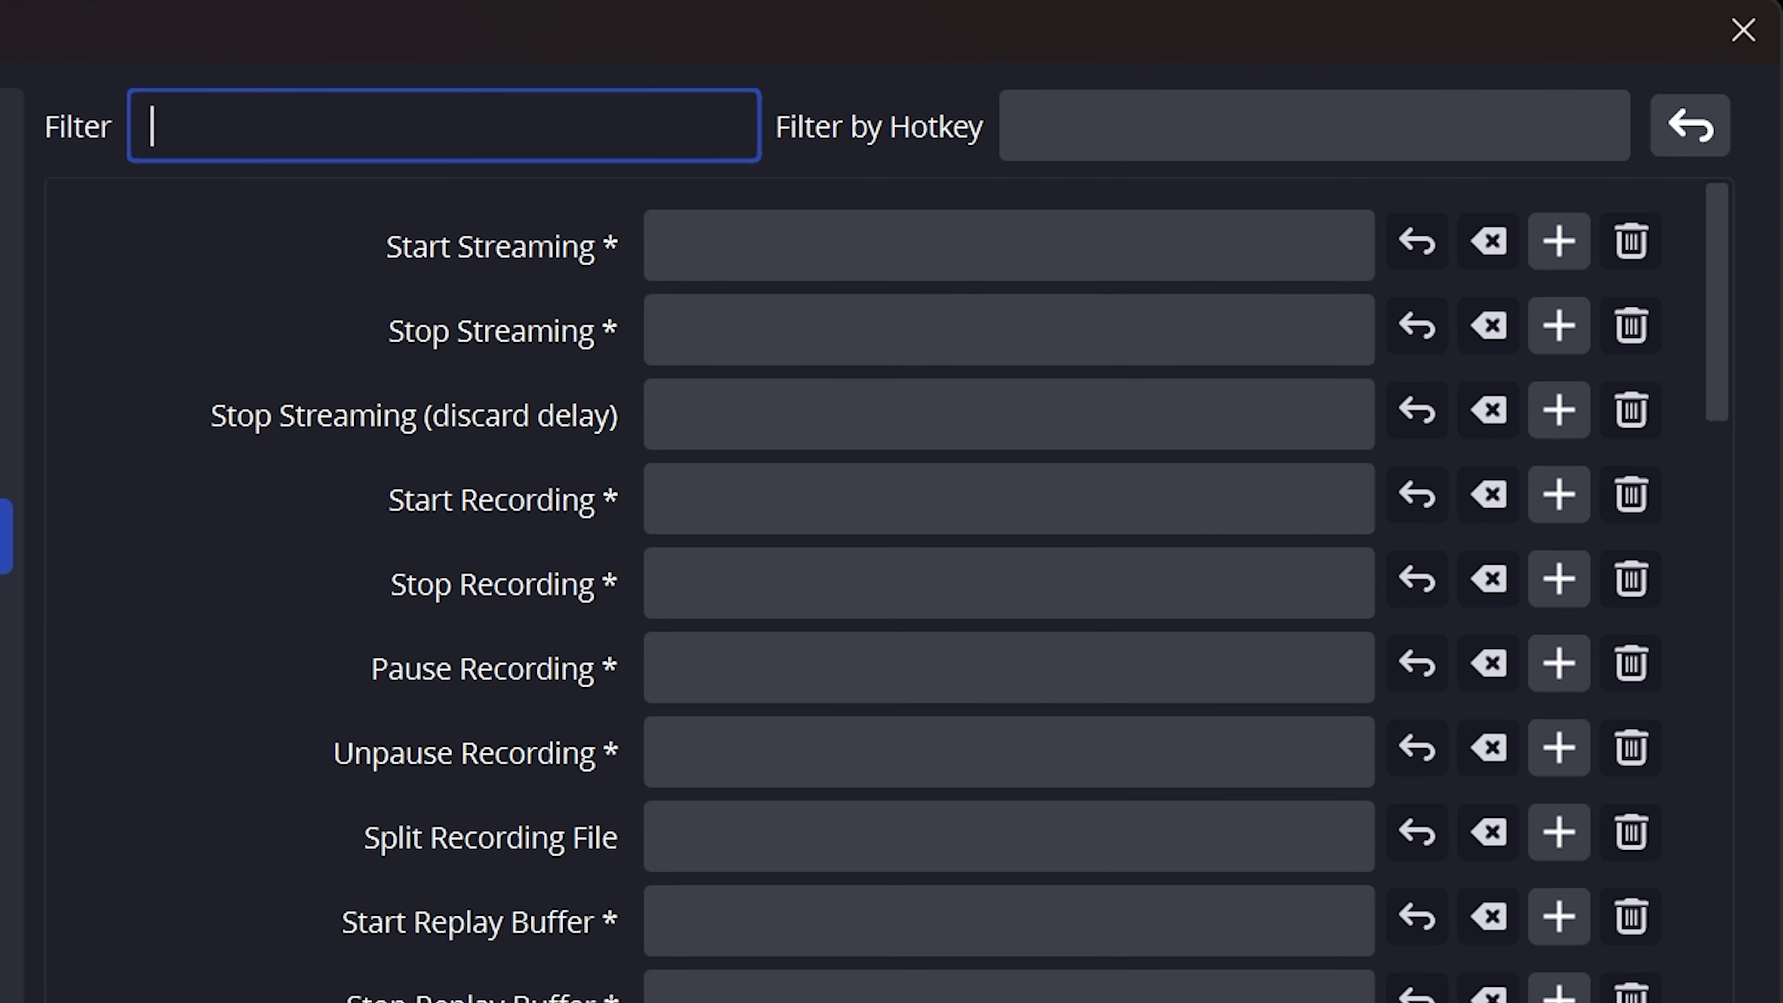
type("recording")
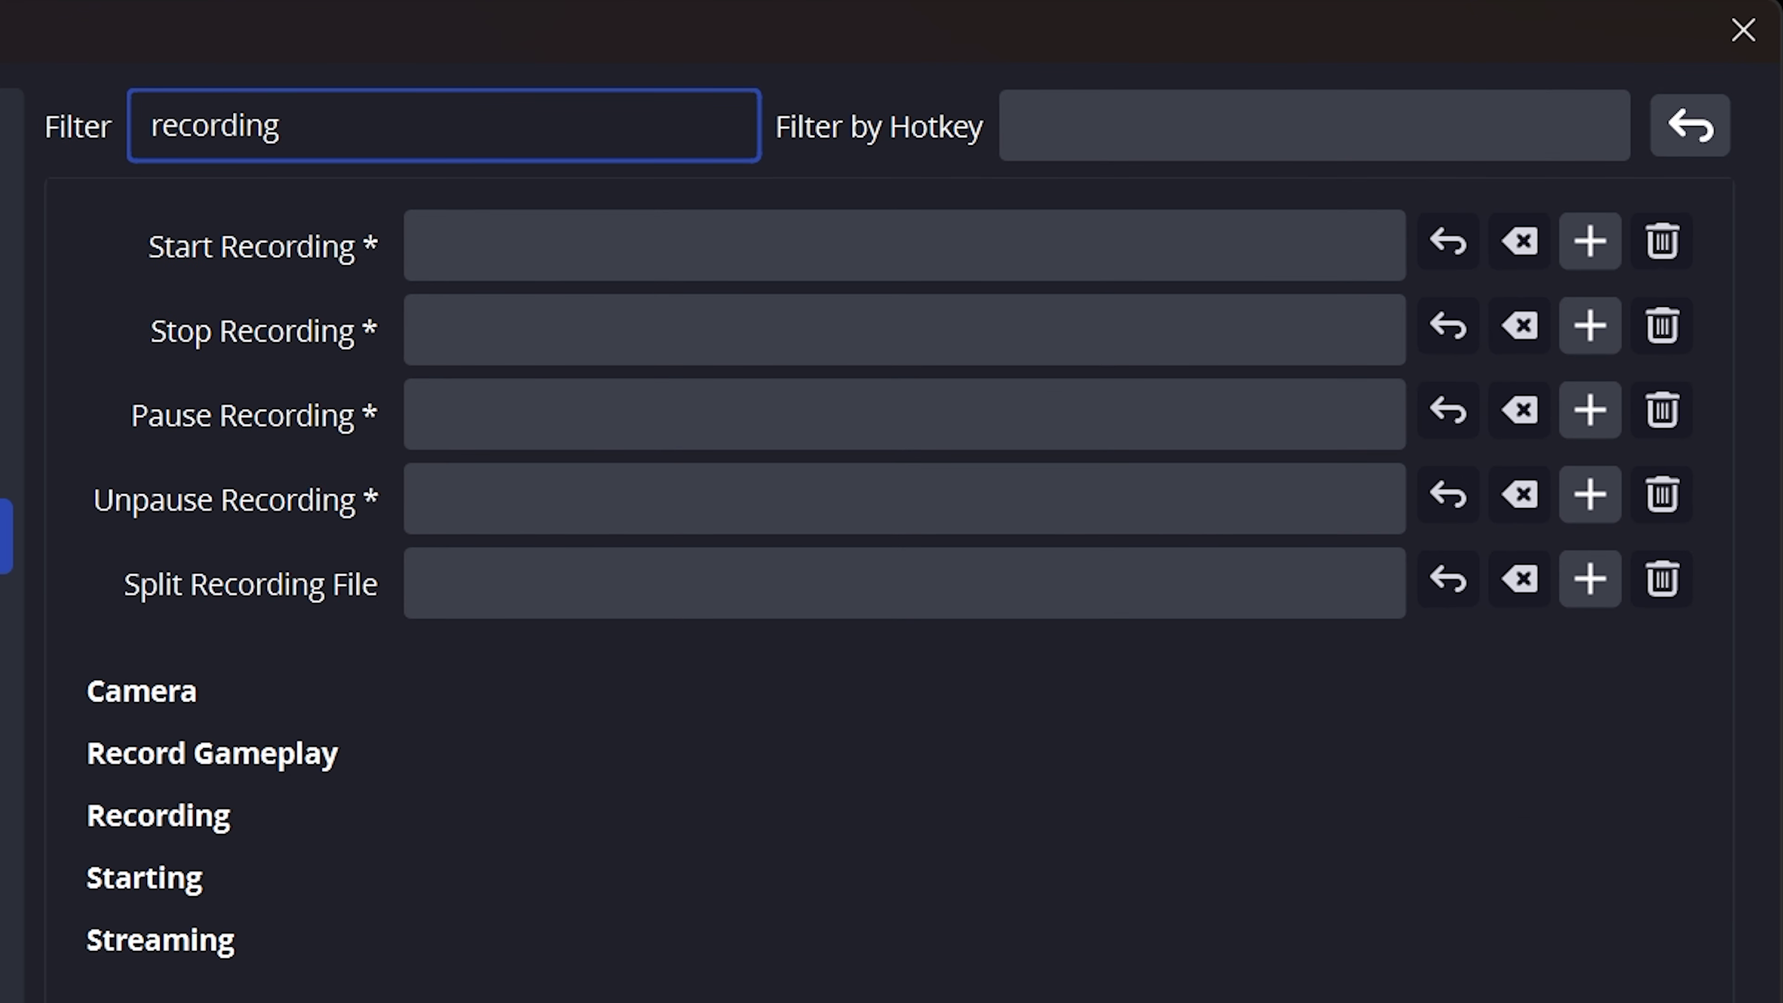
left_click(904, 246)
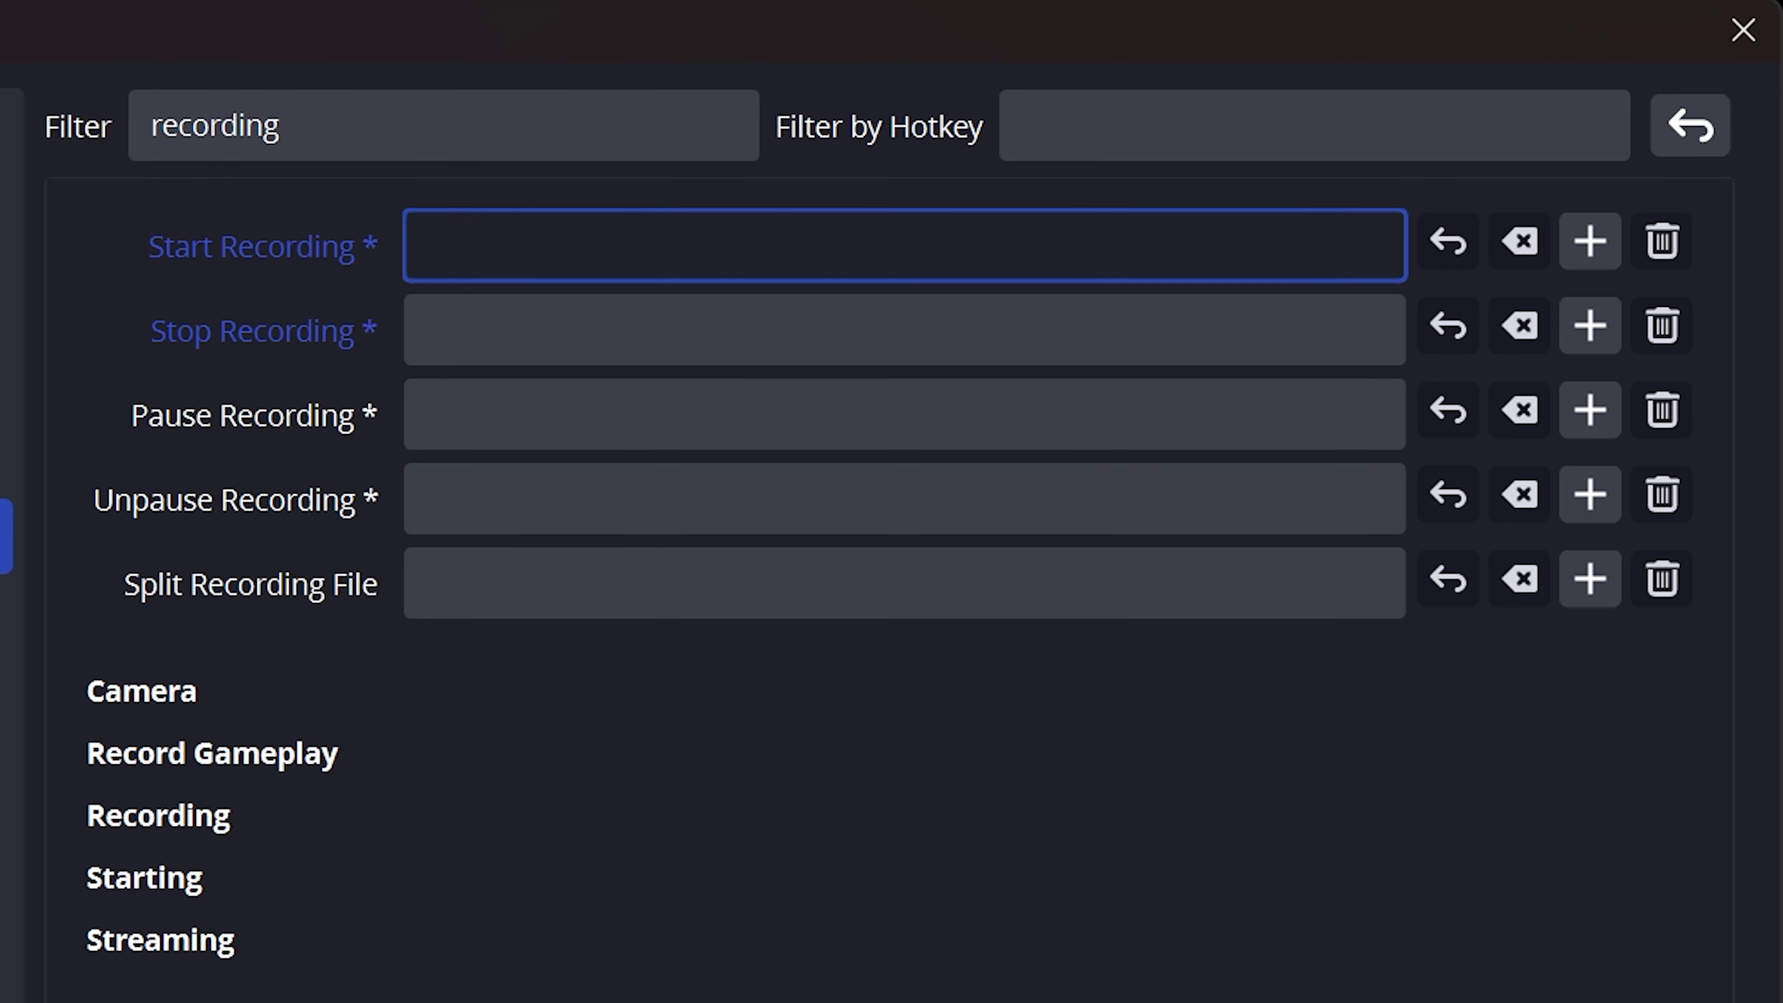
key("ctrl")
key("shift")
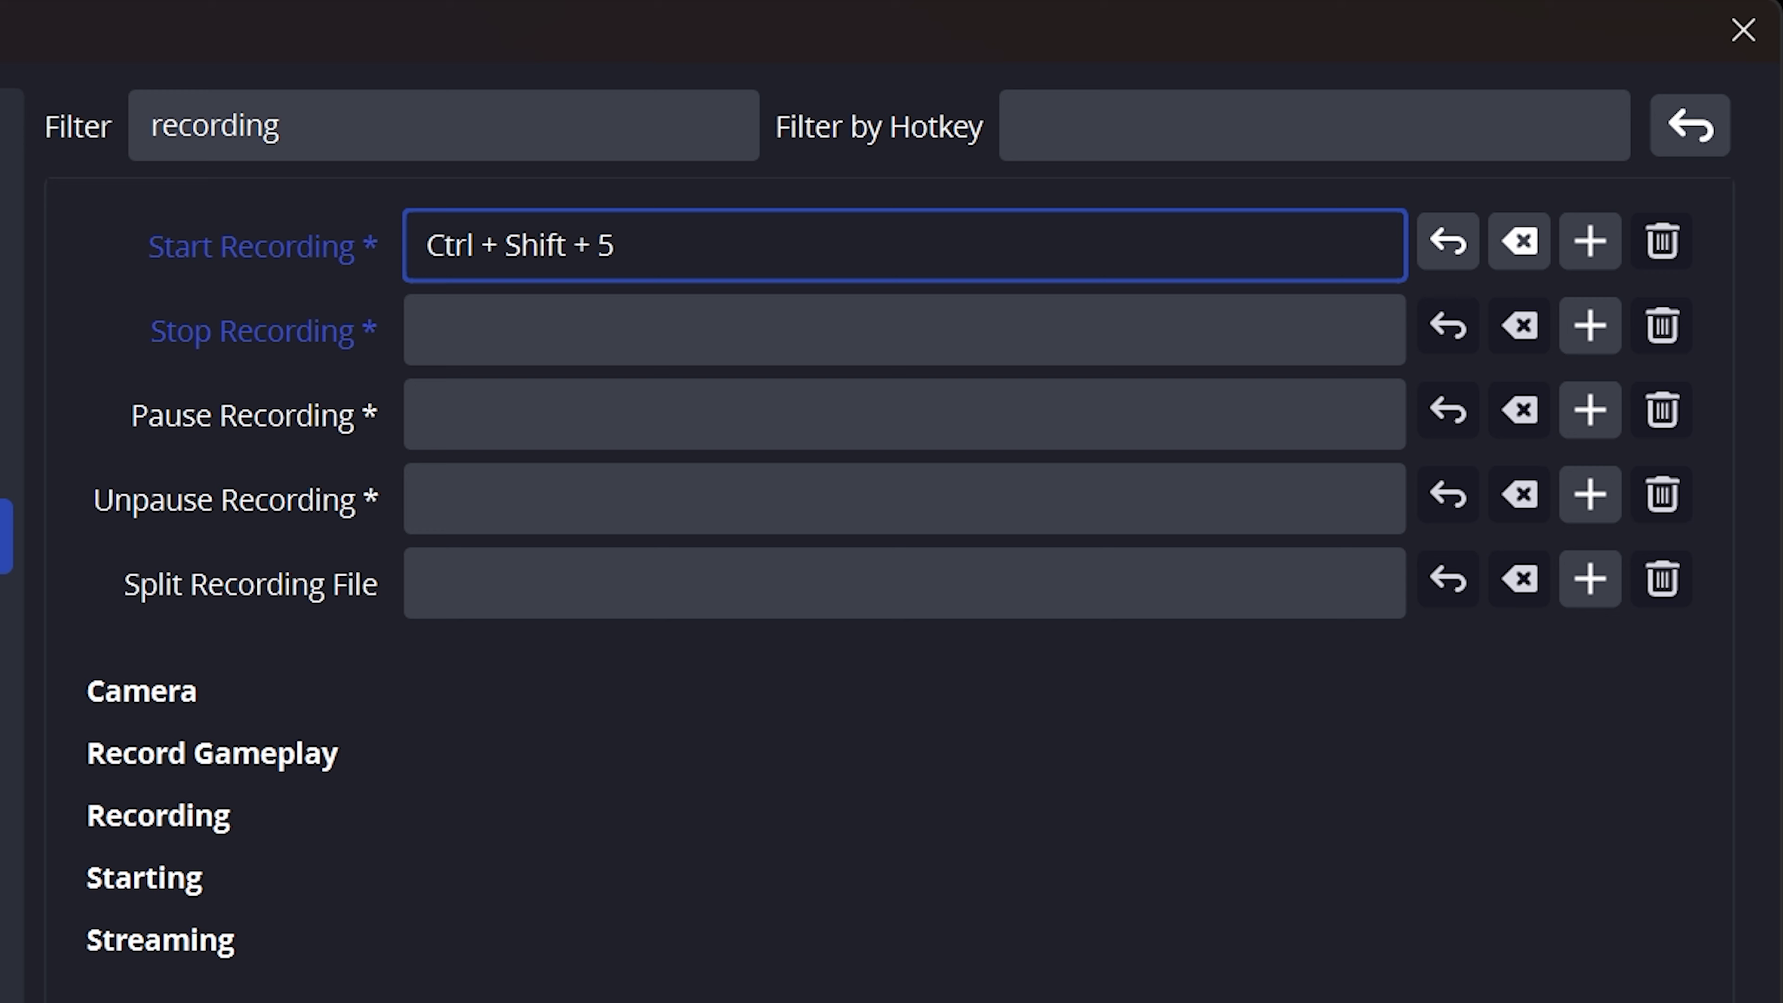
- Assign Ctrl+Shift+5 to Stop Recording, then clear both recording shortcuts
left_click(904, 330)
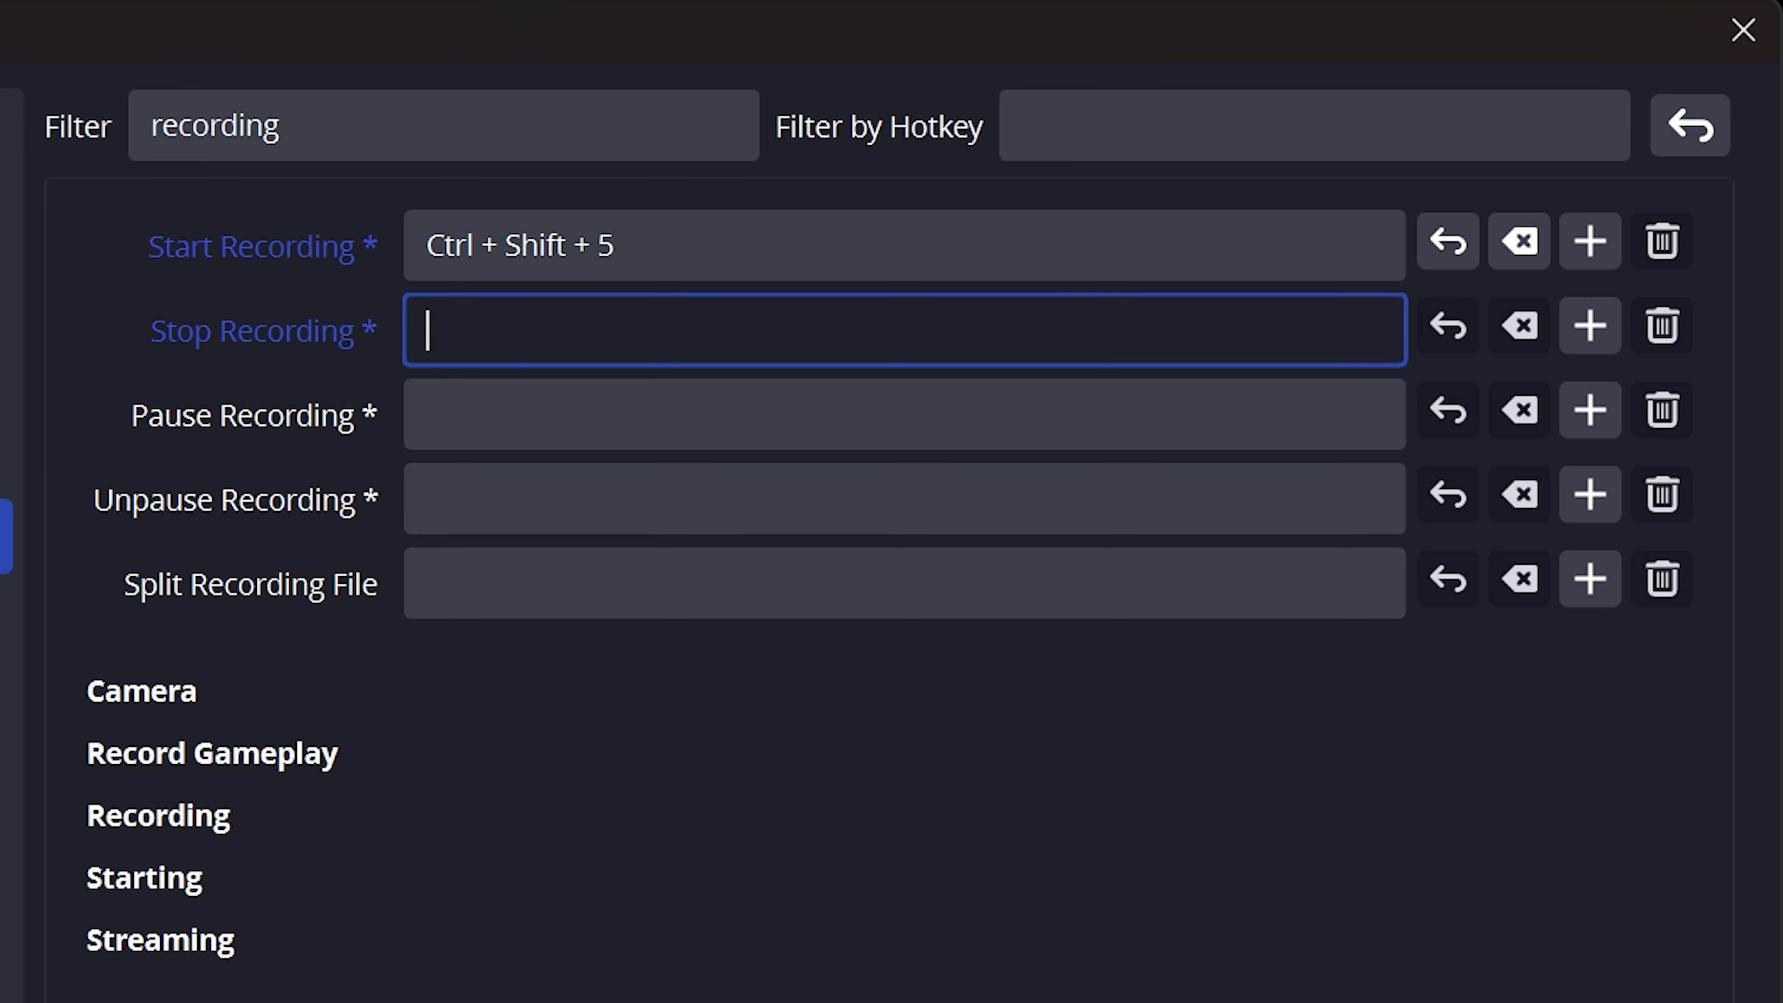
key("ctrl")
key("shift")
key("ctrl+shift+5")
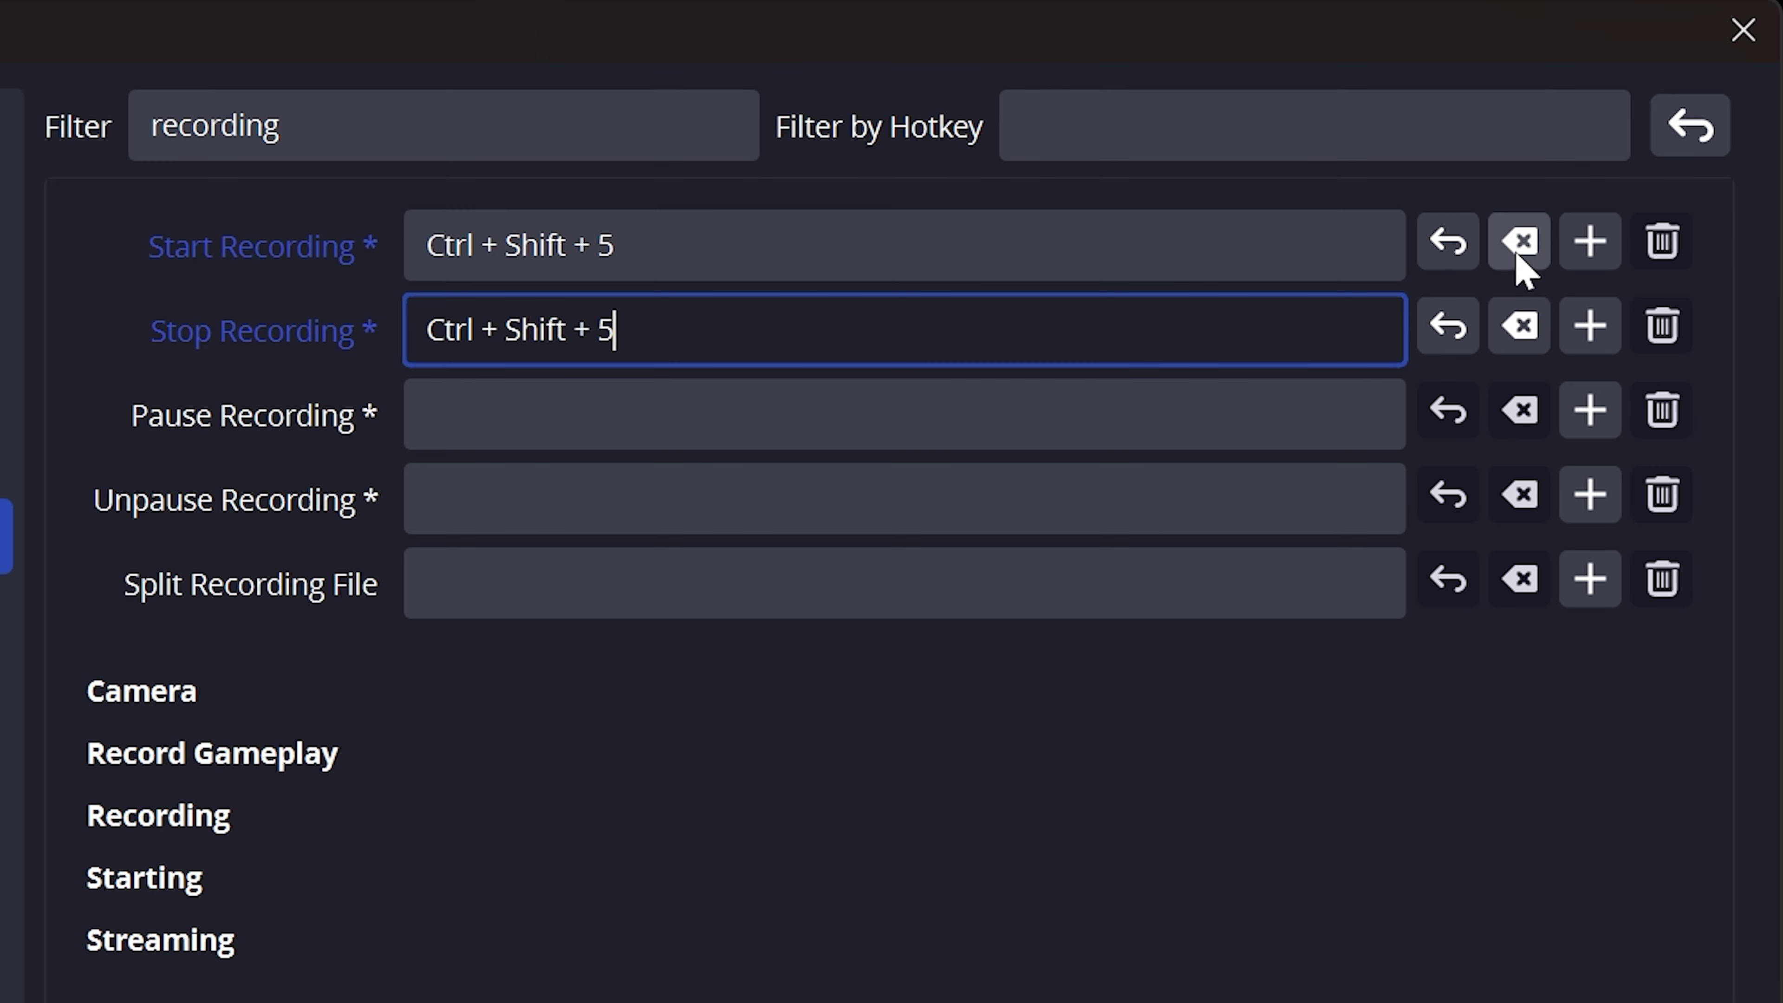
left_click(1529, 246)
left_click(1522, 327)
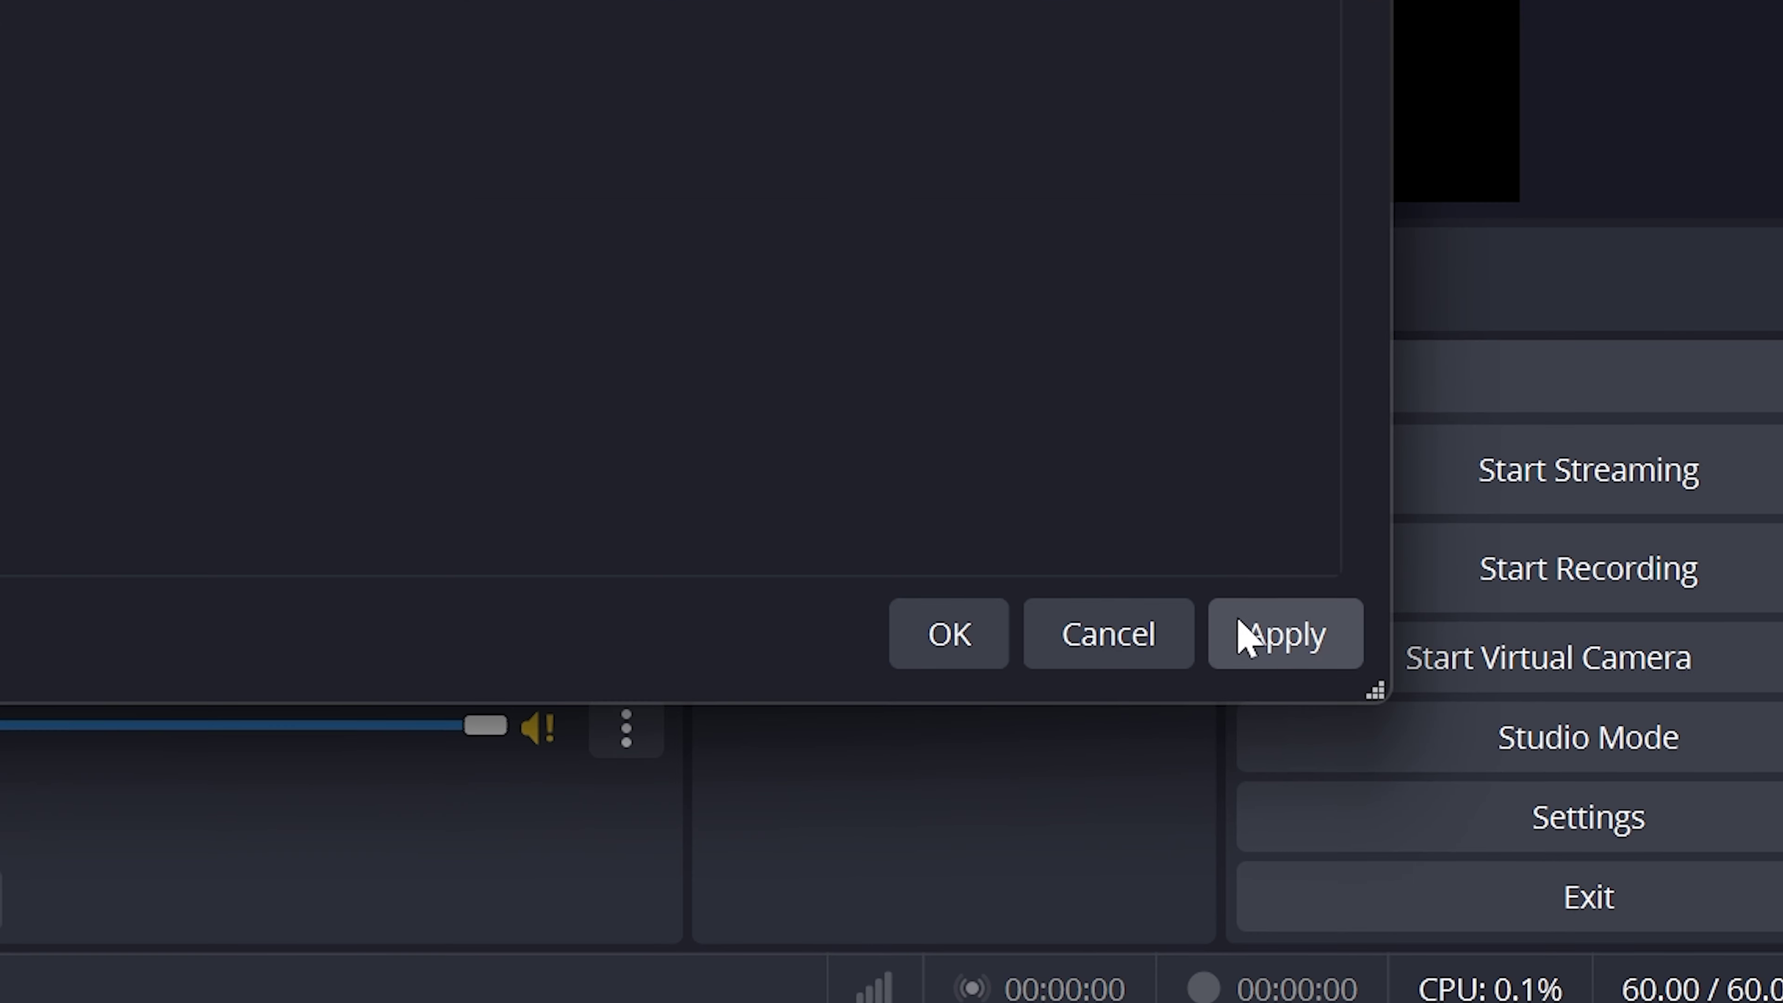
- Apply and close Settings, then add a new scene named 'Record Screen'
left_click(1282, 633)
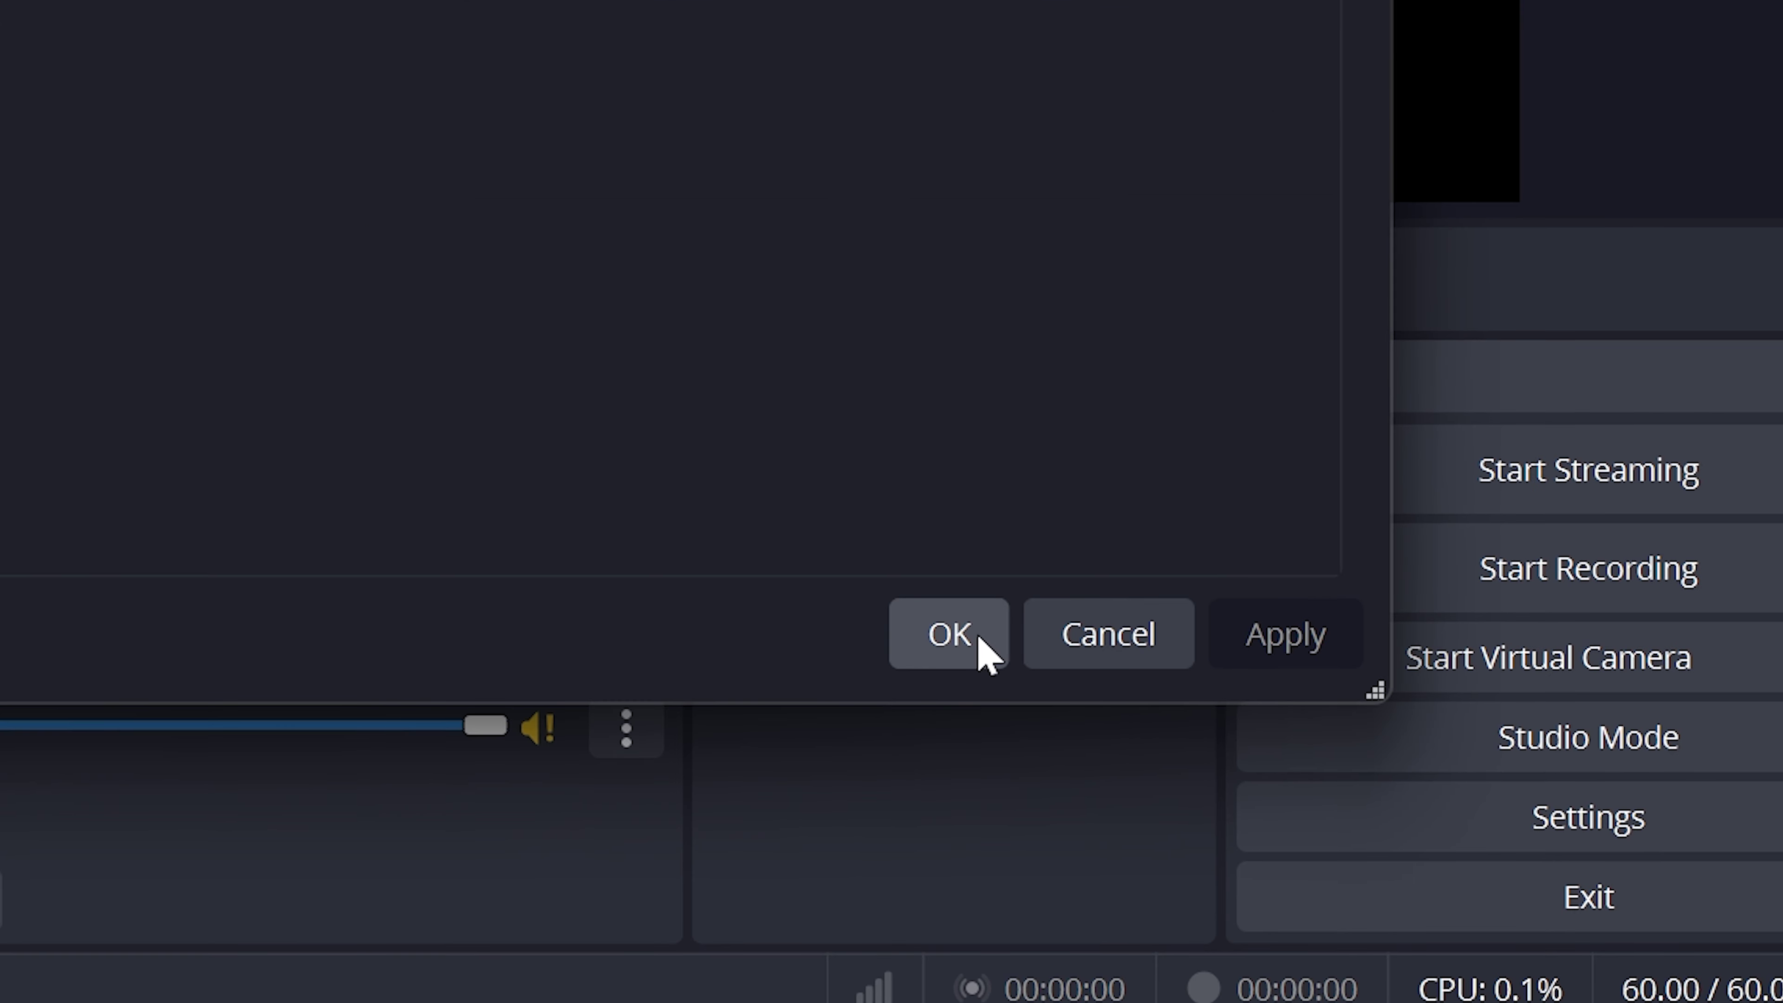
left_click(955, 636)
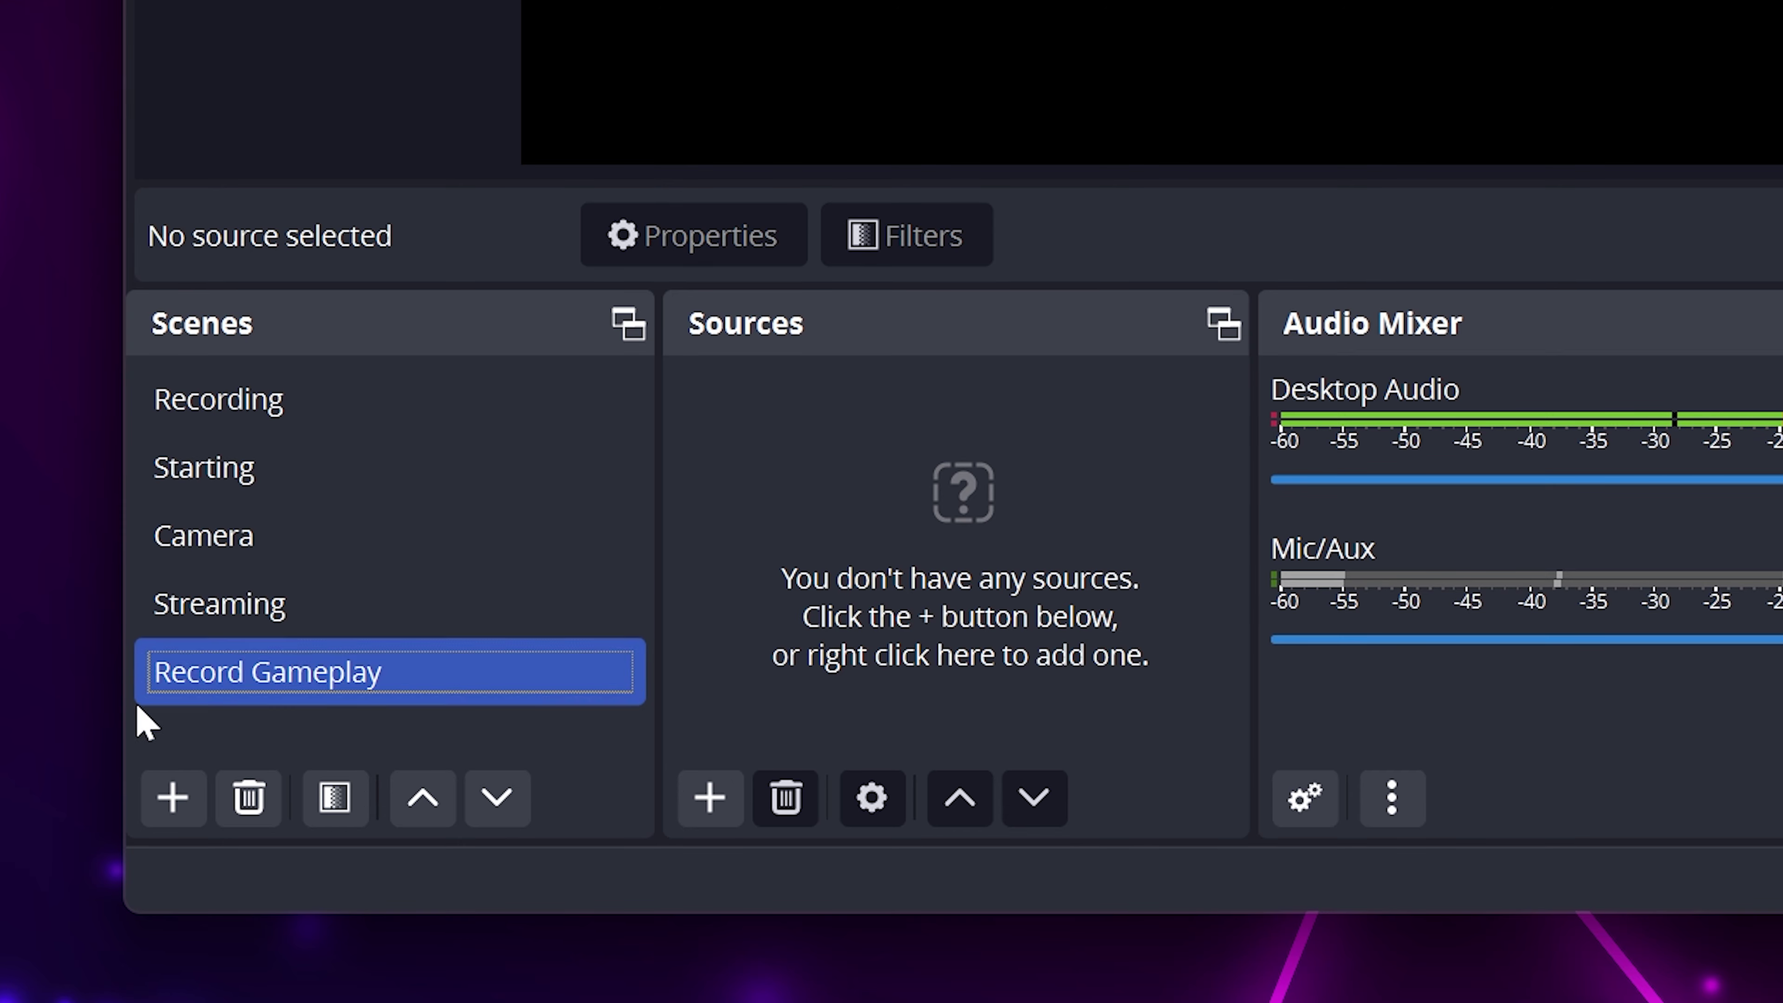
left_click(173, 815)
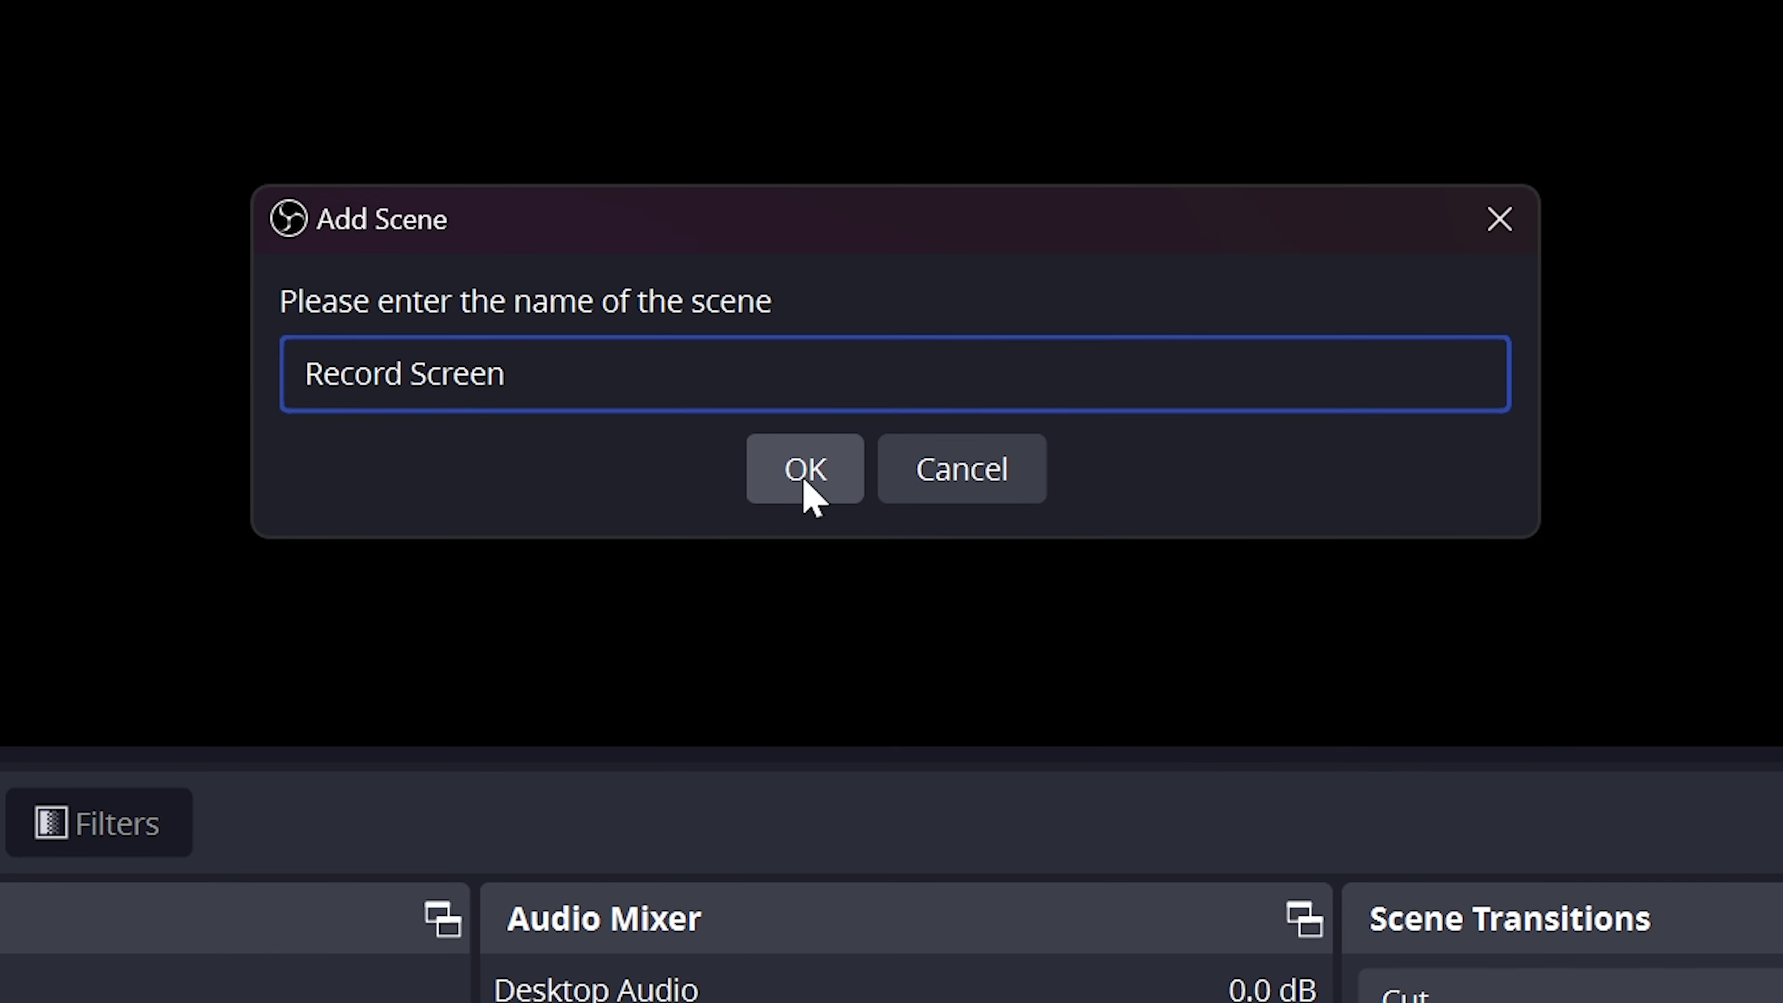
left_click(808, 489)
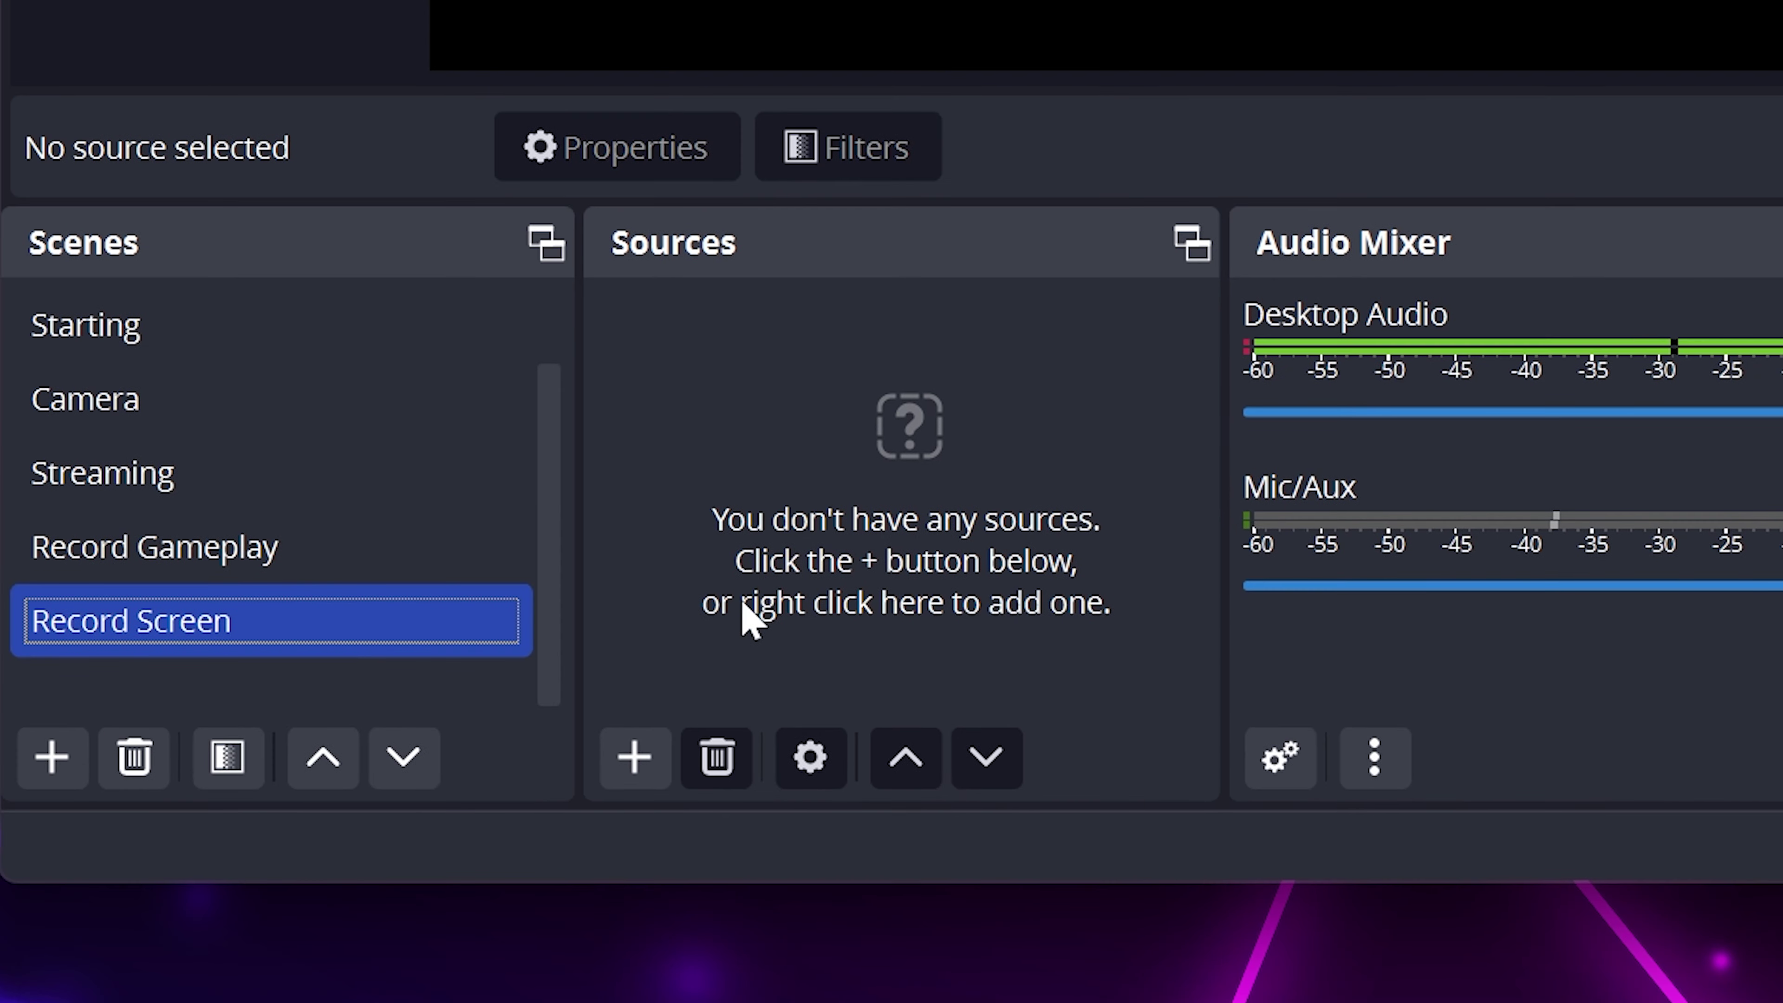
- Add a Display Capture source named 'Screen' capturing the LG ULTRAFINE 3840x2160 primary monitor
left_click(635, 759)
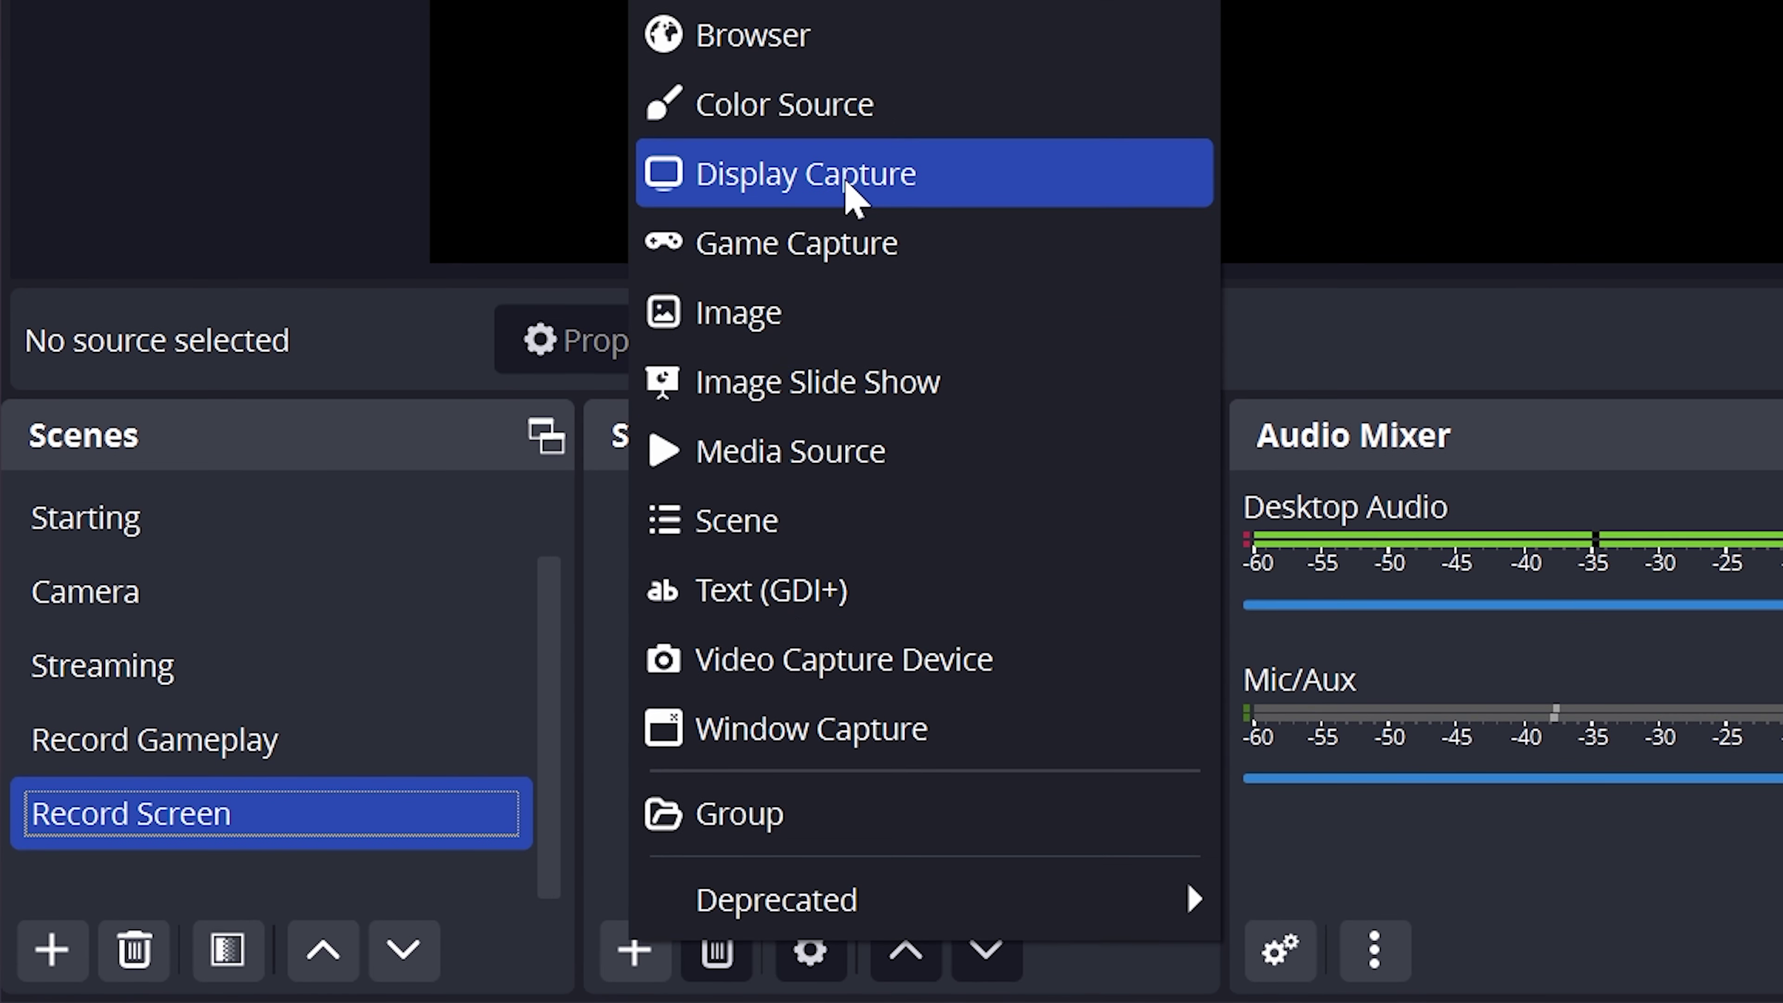
left_click(902, 181)
type("Screen")
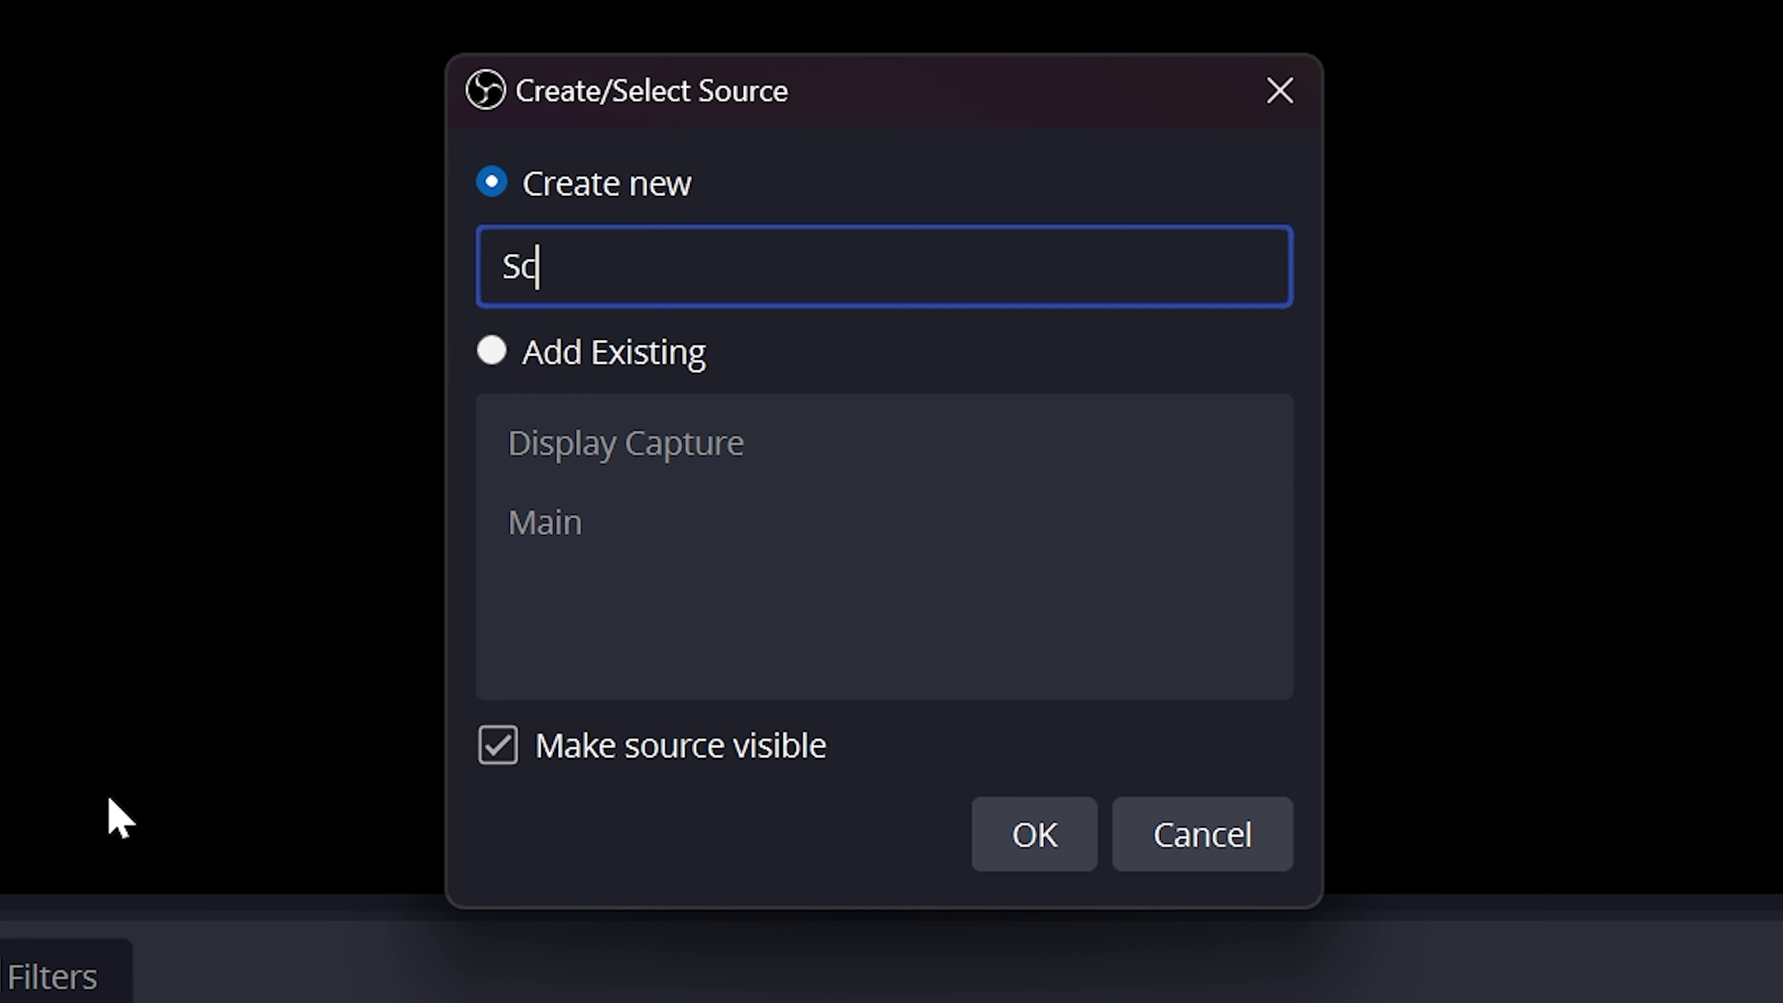
left_click(1037, 833)
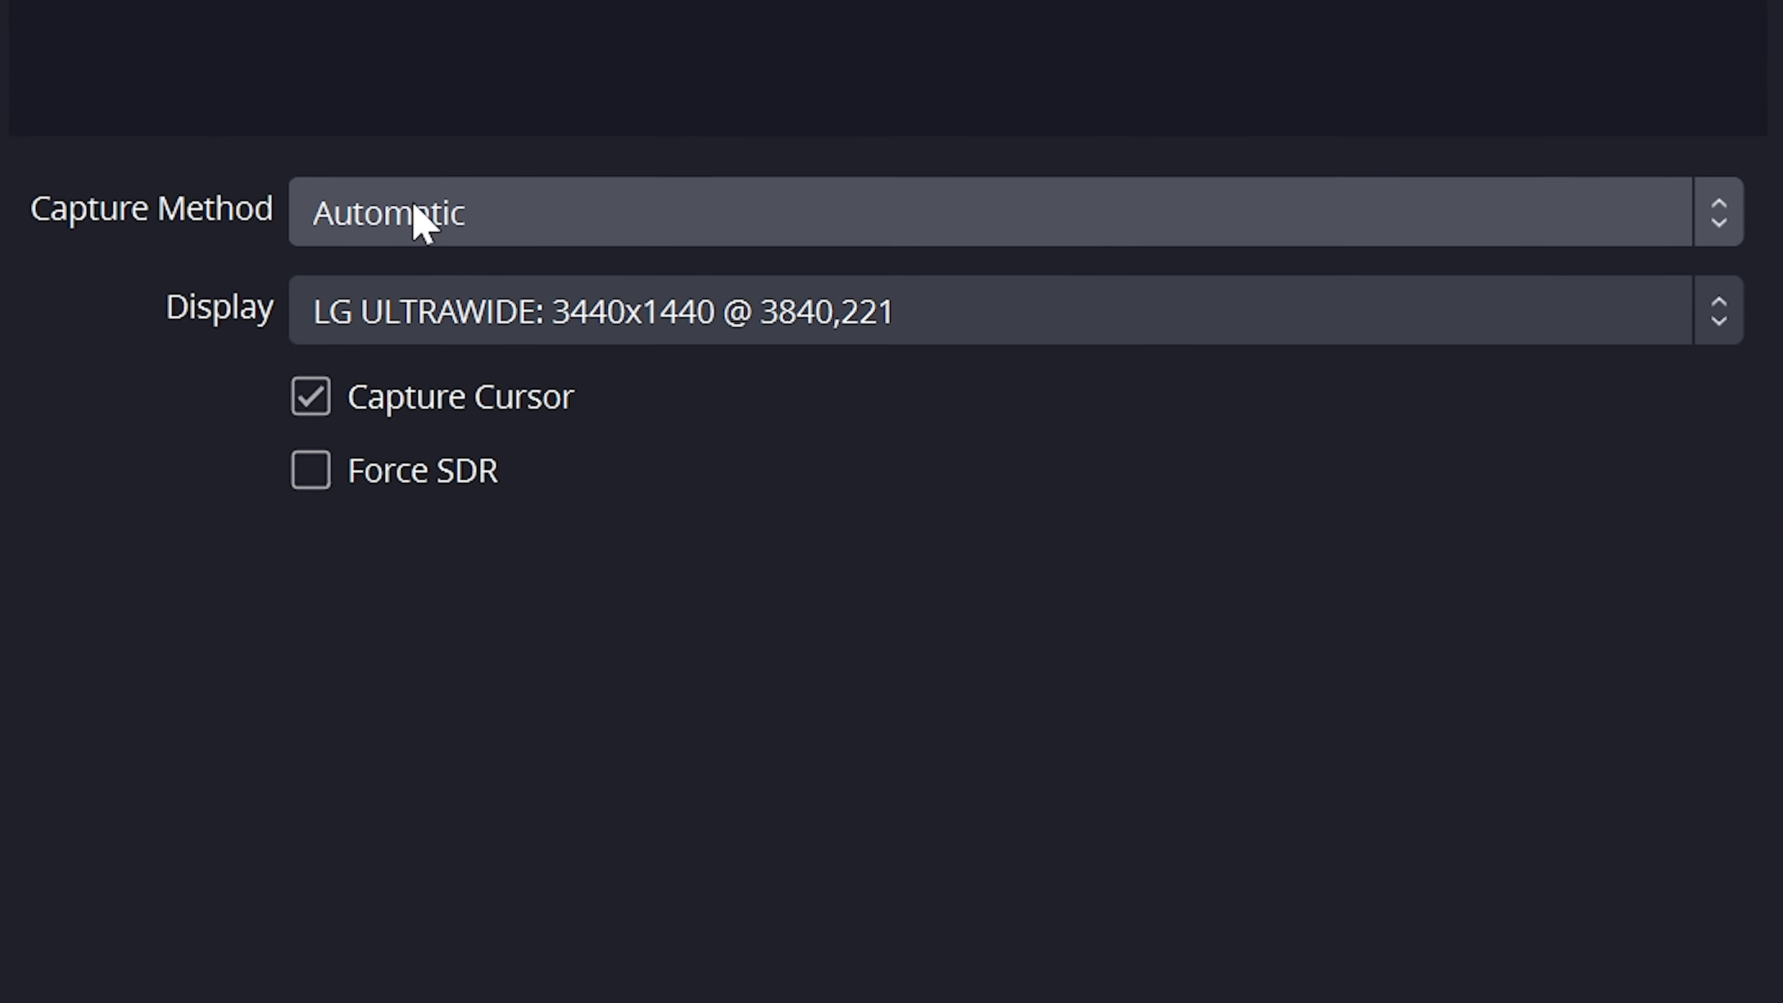
left_click(432, 316)
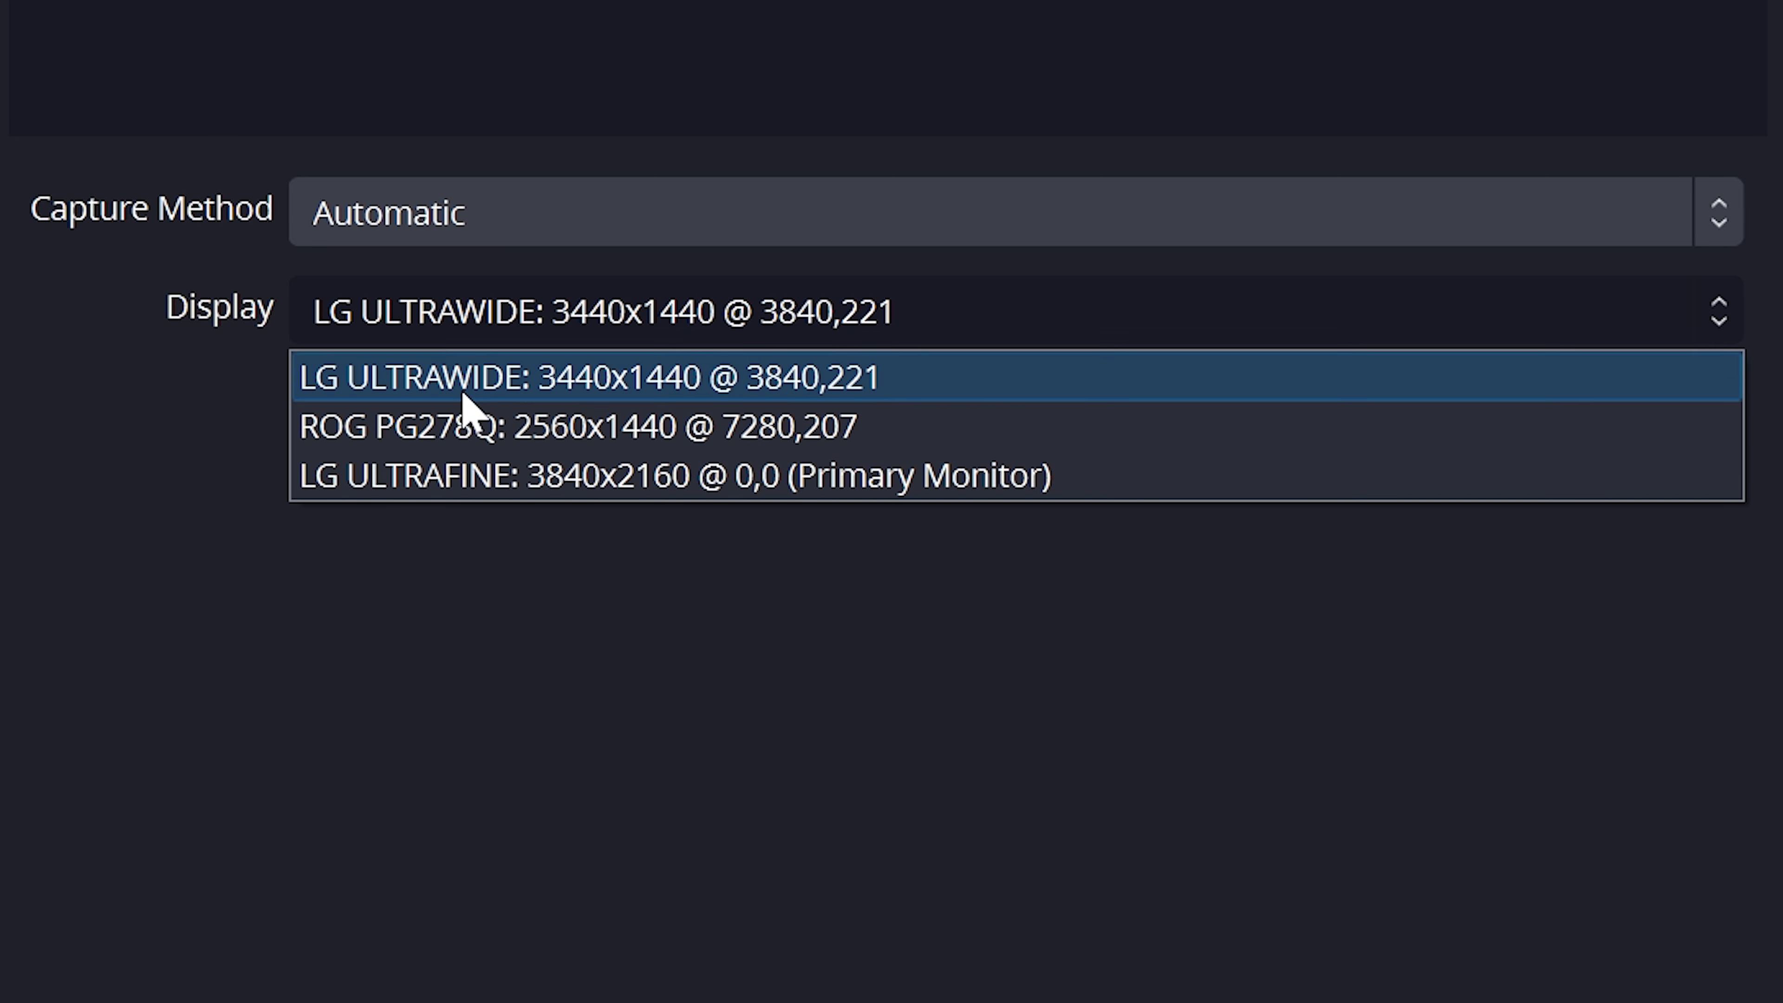
left_click(472, 476)
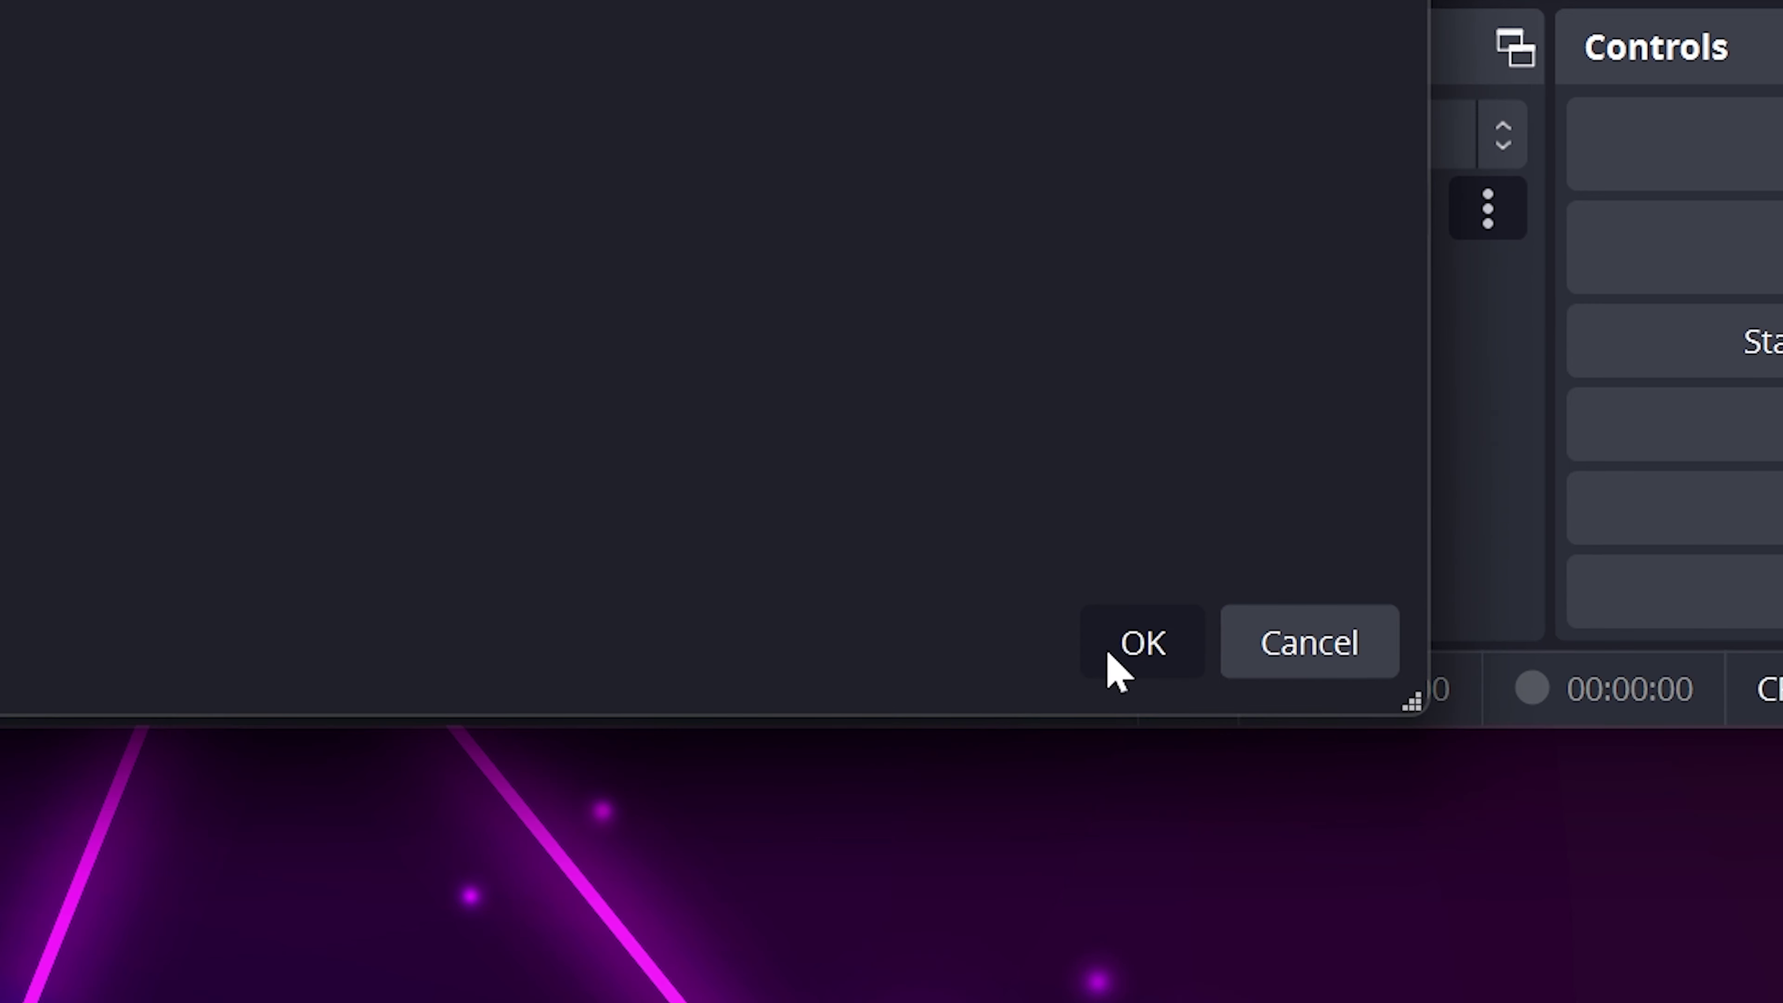
- Close the Screen properties and apply Transform > Fit to screen so it fills the canvas
left_click(1117, 671)
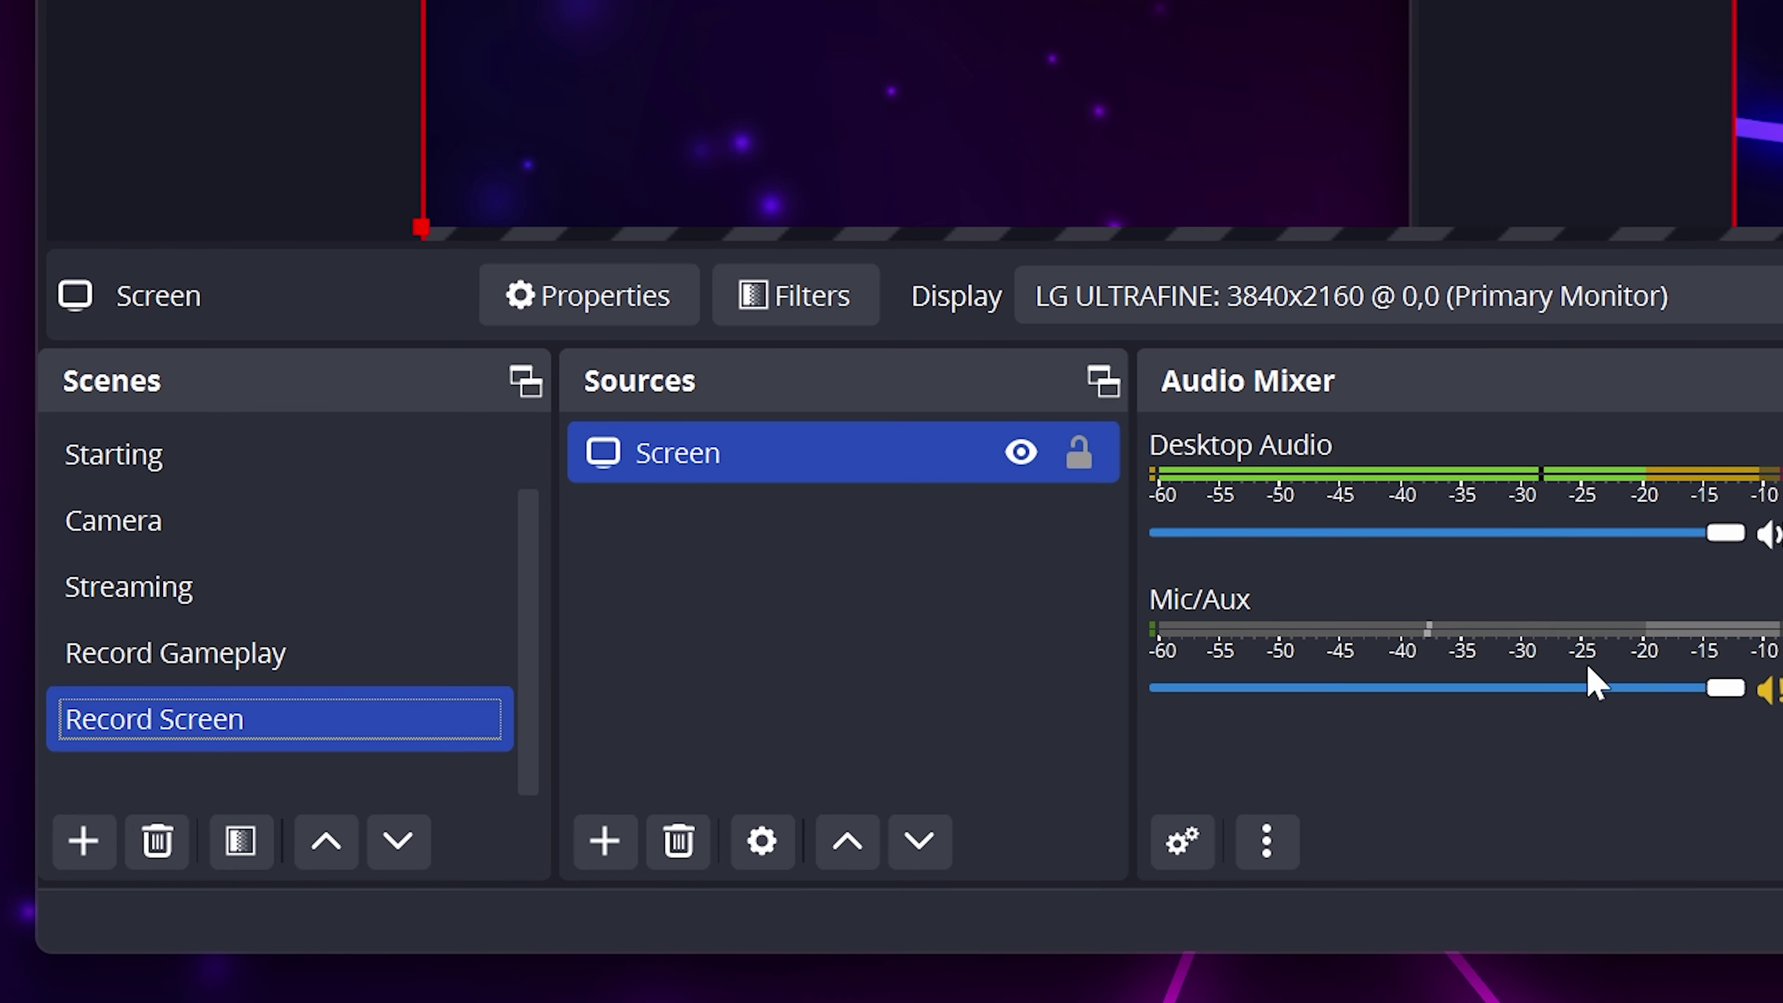
right_click(875, 478)
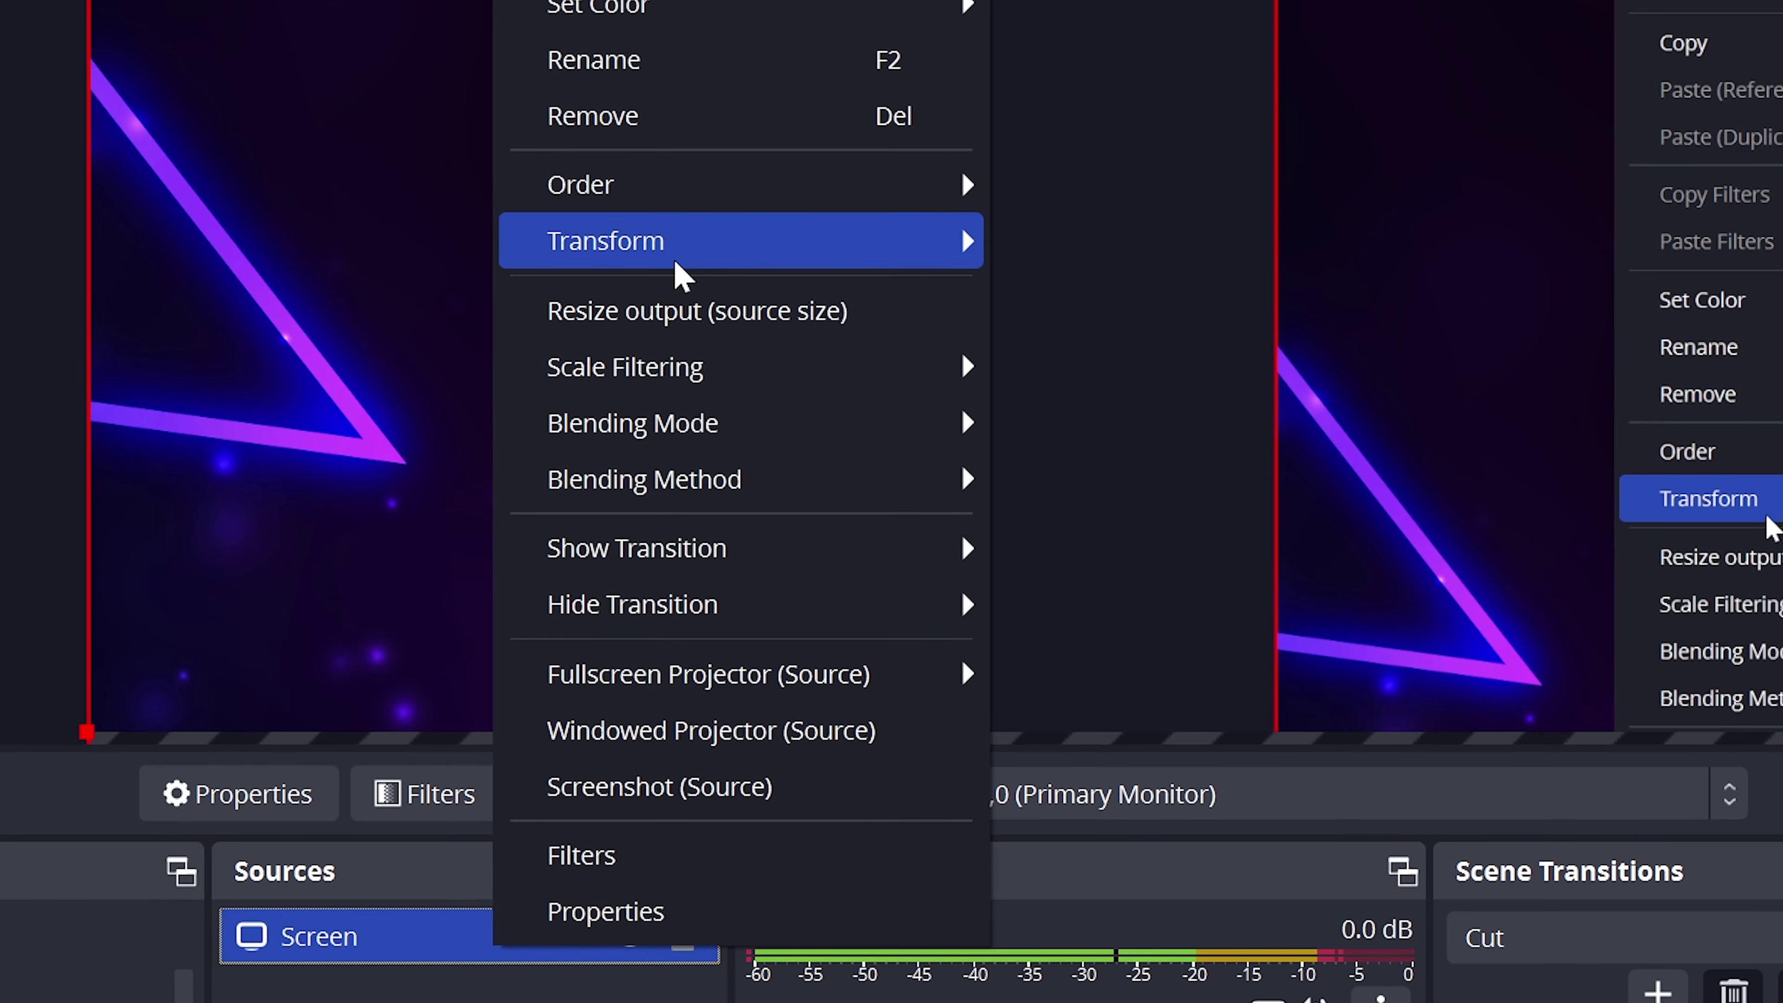
mouse_move(675, 258)
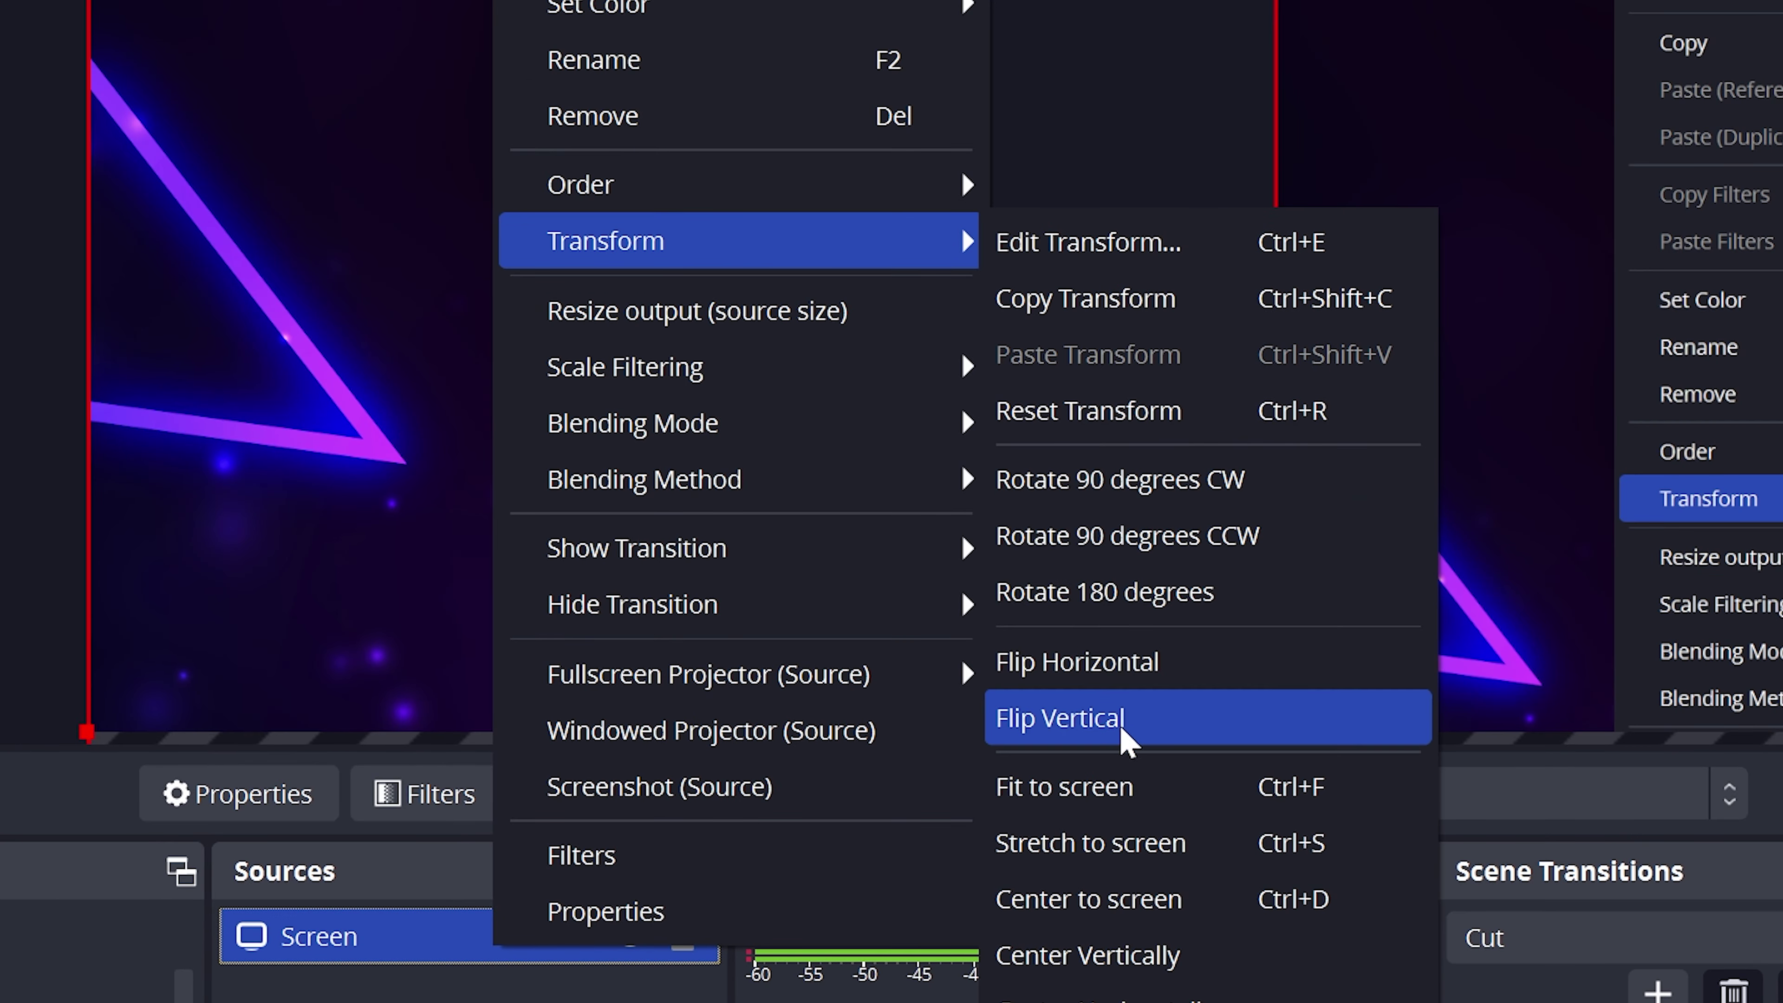
left_click(1074, 787)
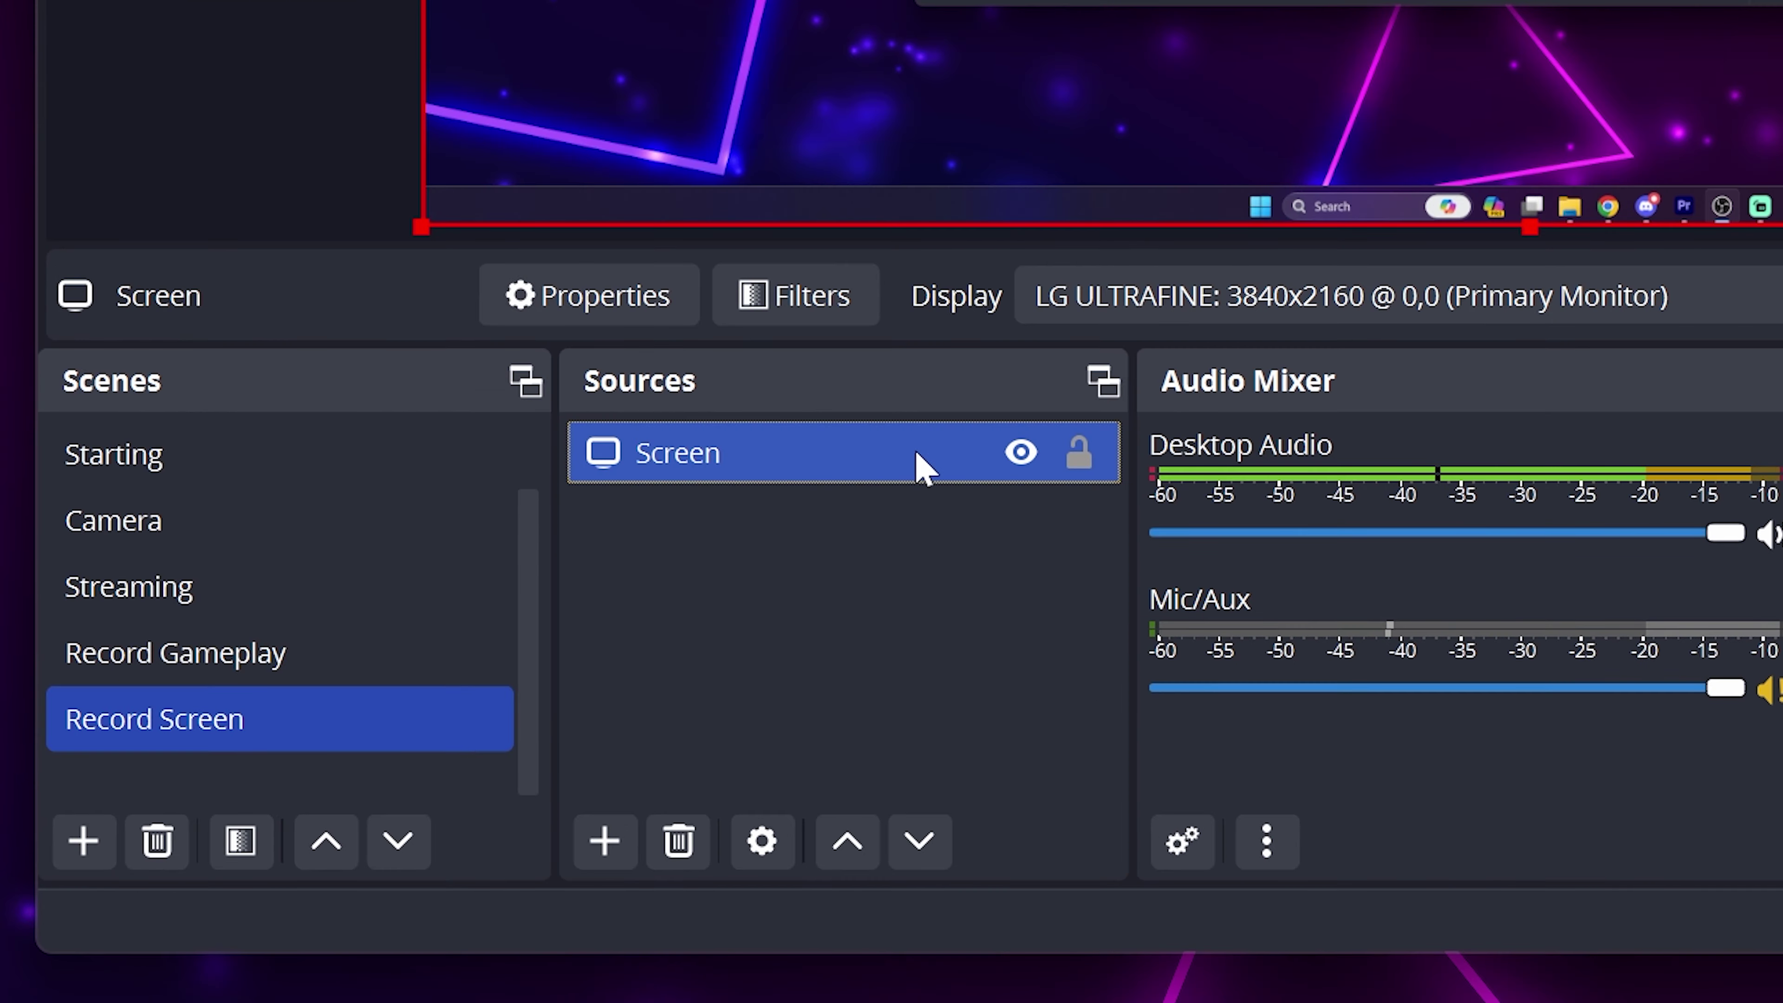
right_click(621, 748)
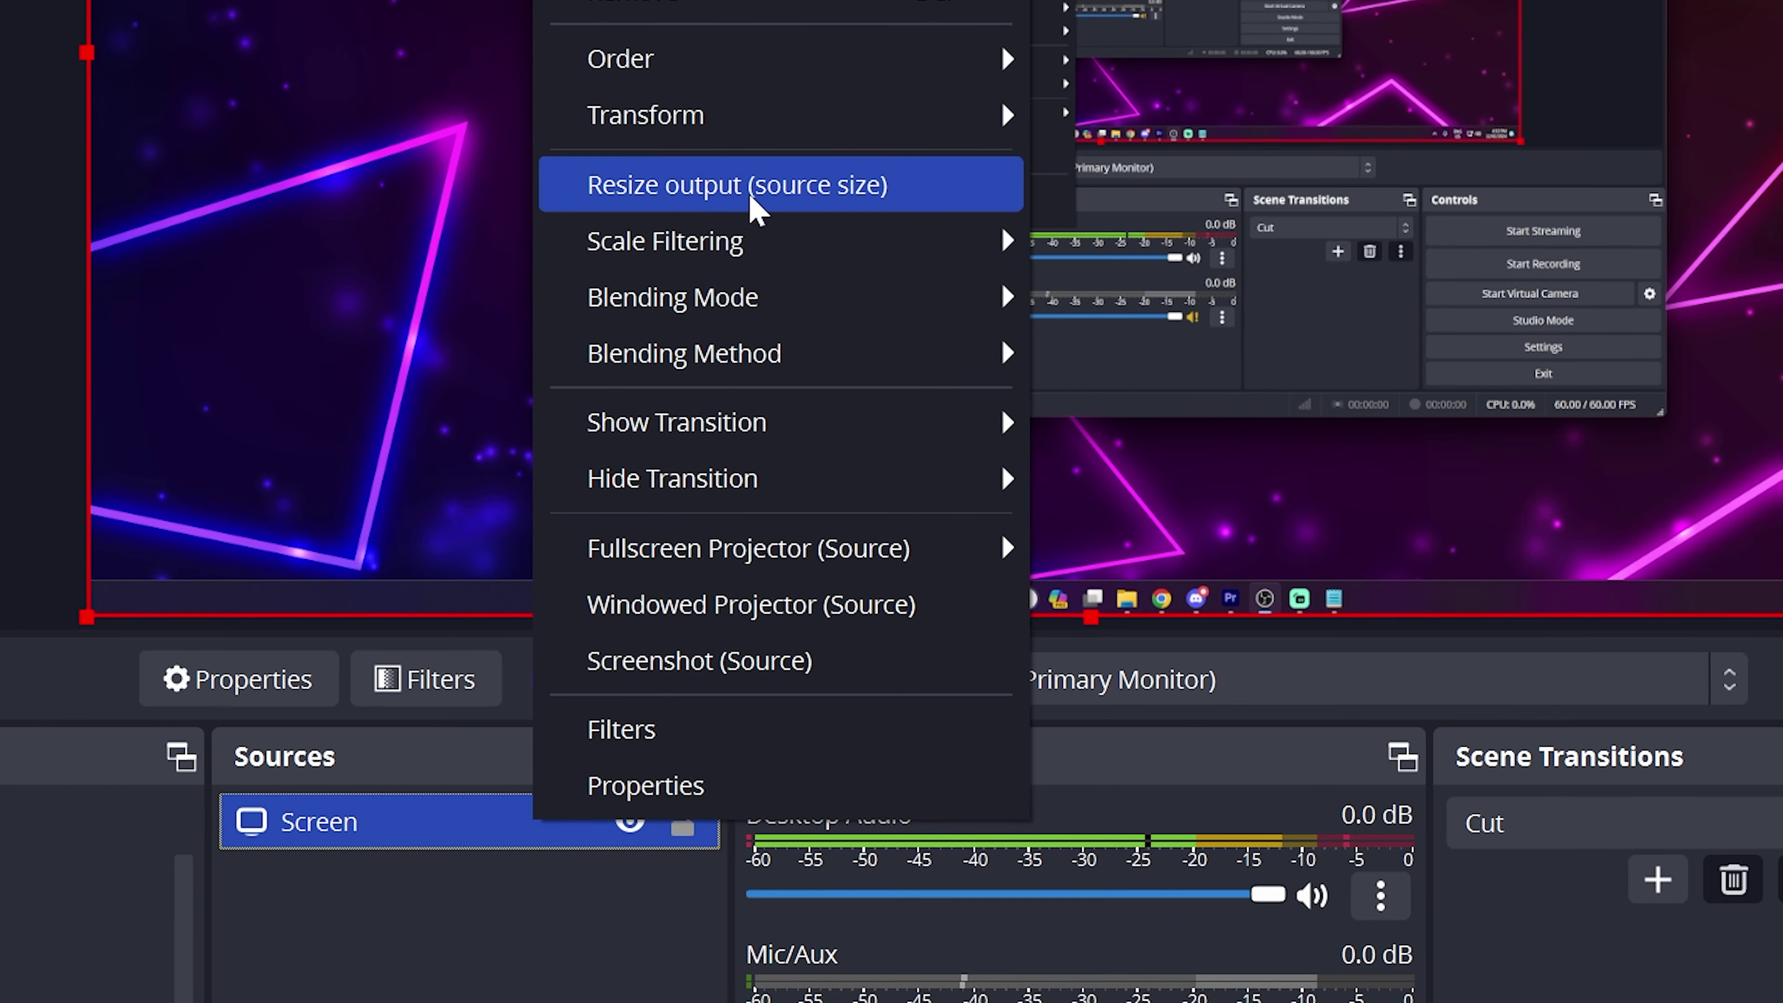
mouse_move(797, 126)
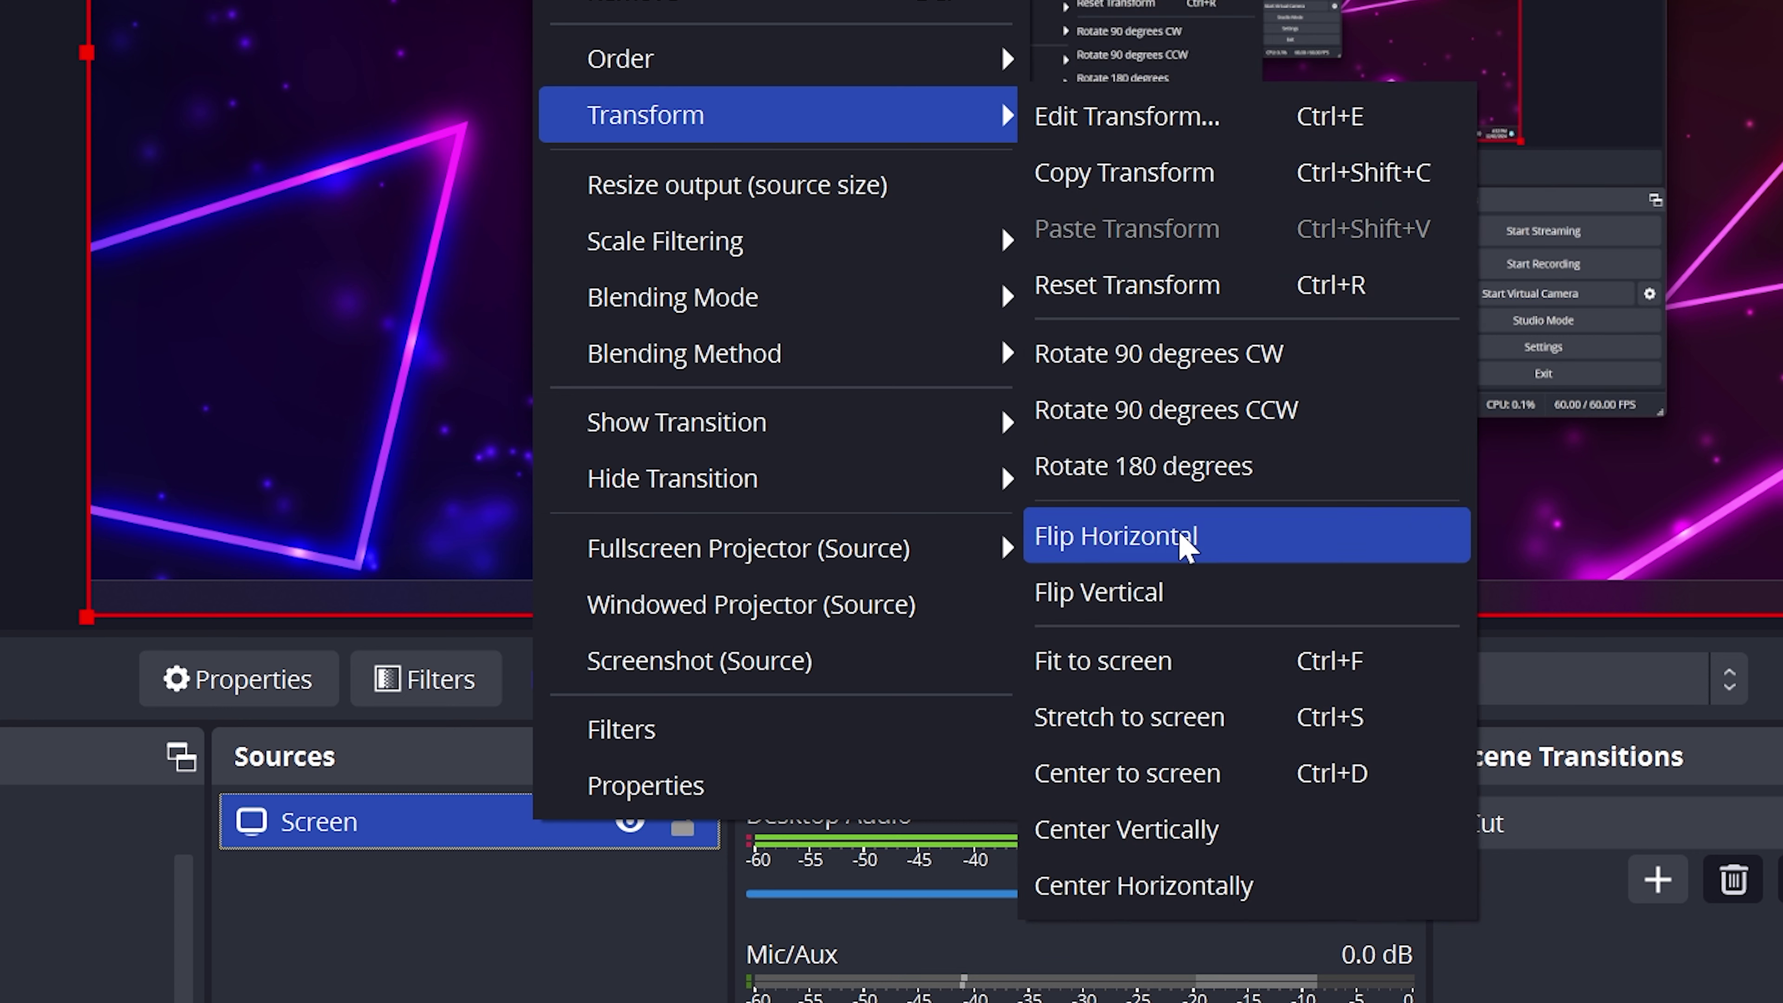